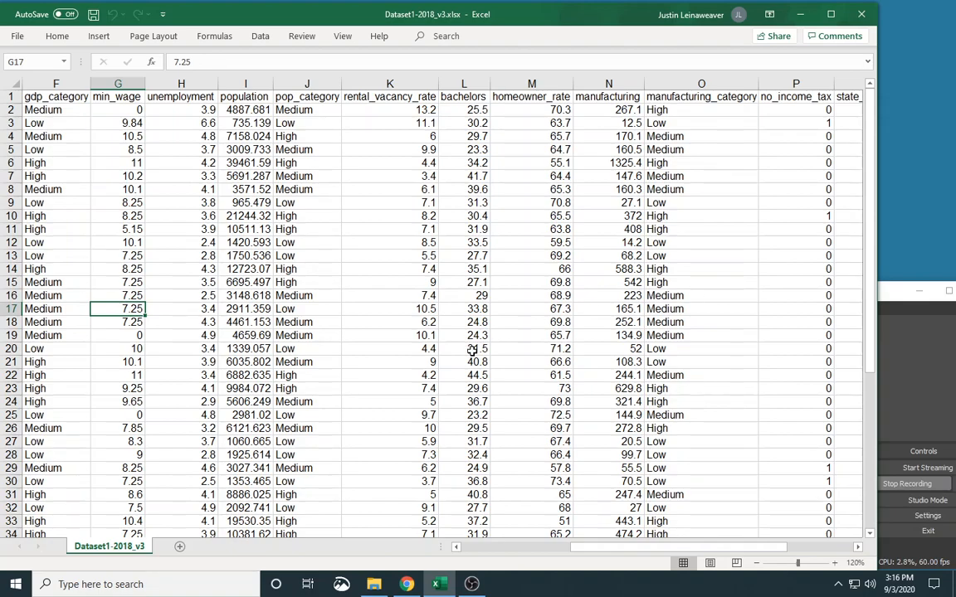
Step: Add a new worksheet and copy the state, pop_category, manufacturing_category and no_income_tax columns from Dataset1-2018_v3 into it, starting at A1
click(179, 549)
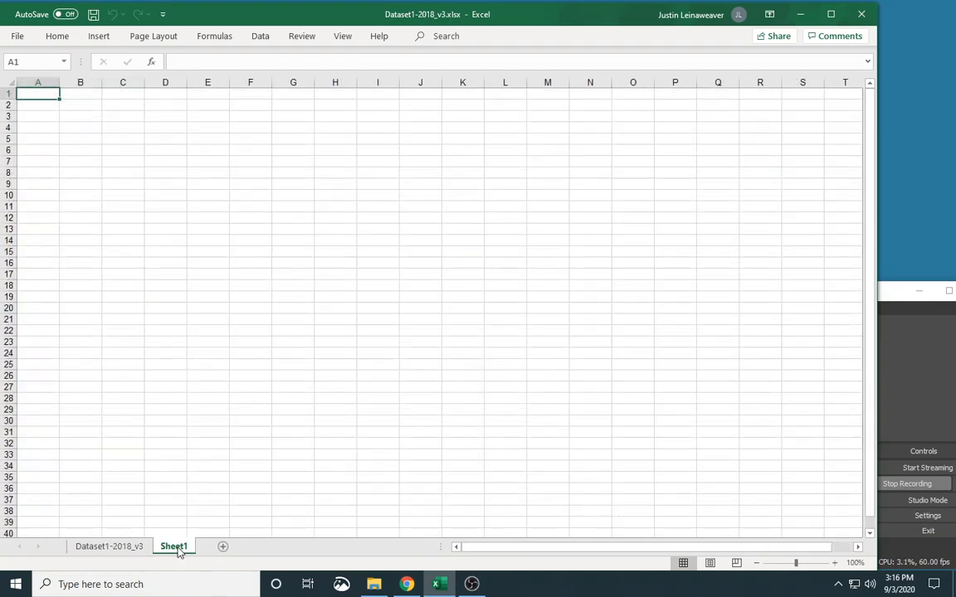
click(94, 547)
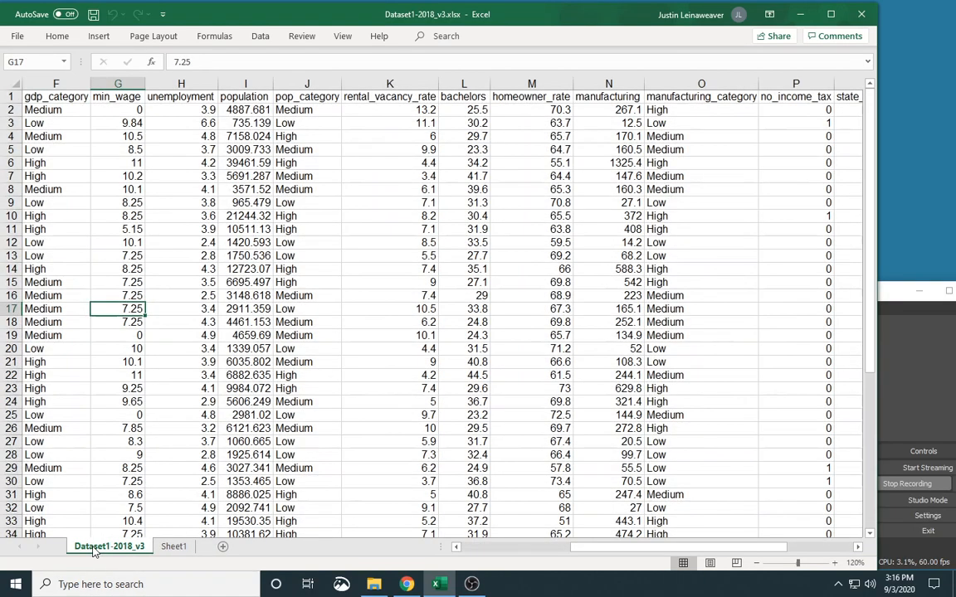
scroll(467, 553, up, 2)
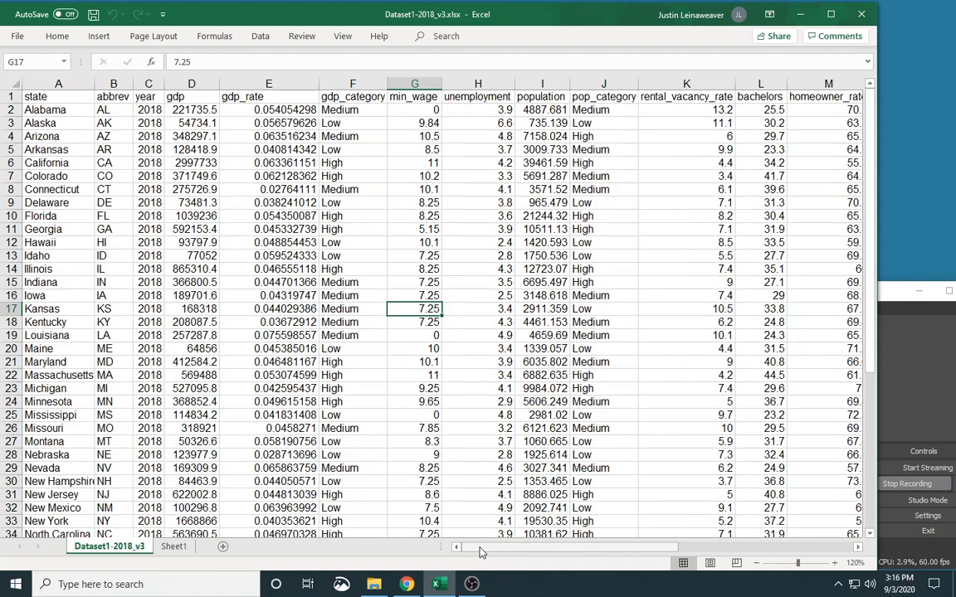
click(59, 84)
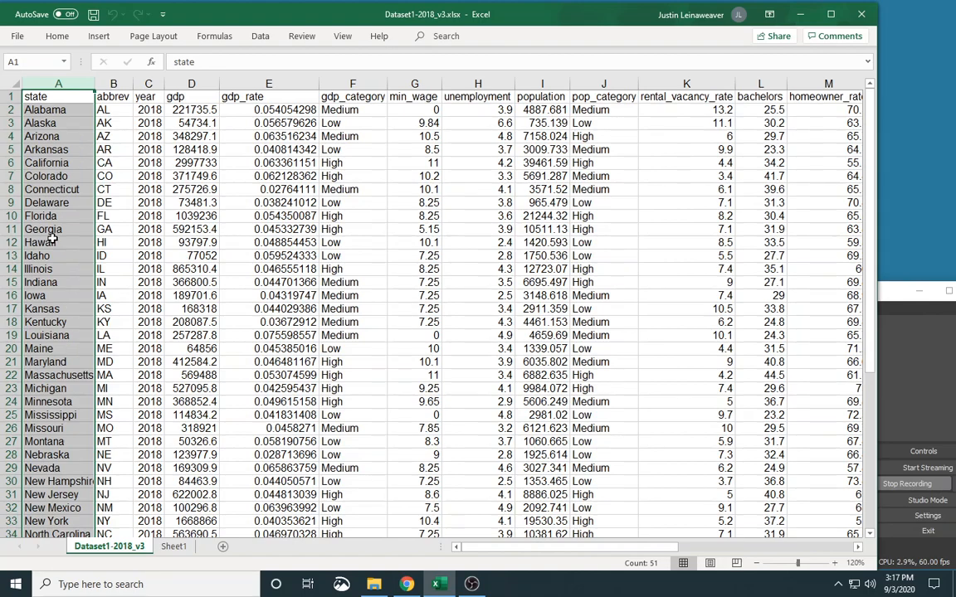
click(594, 81)
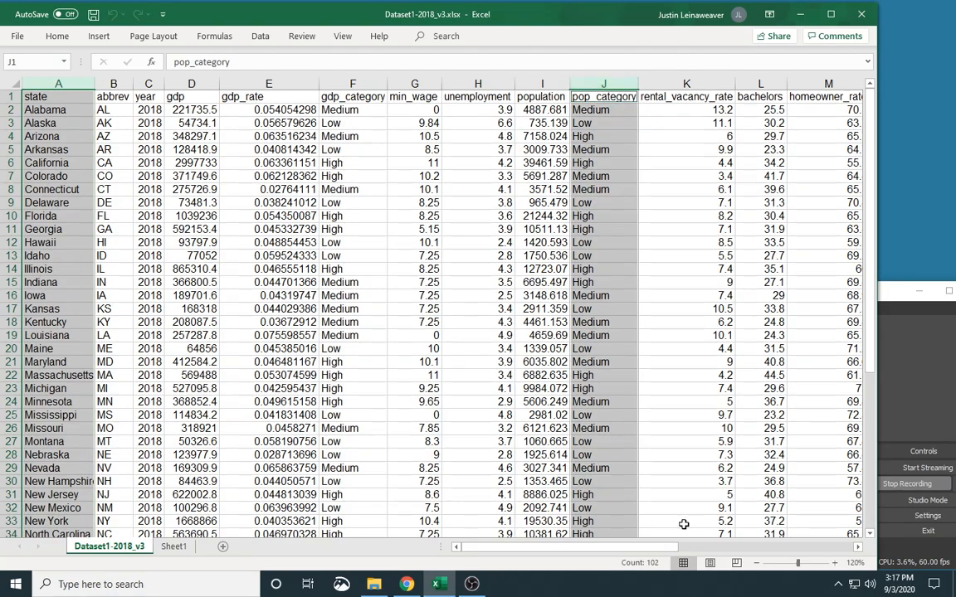
drag(650, 547, 760, 547)
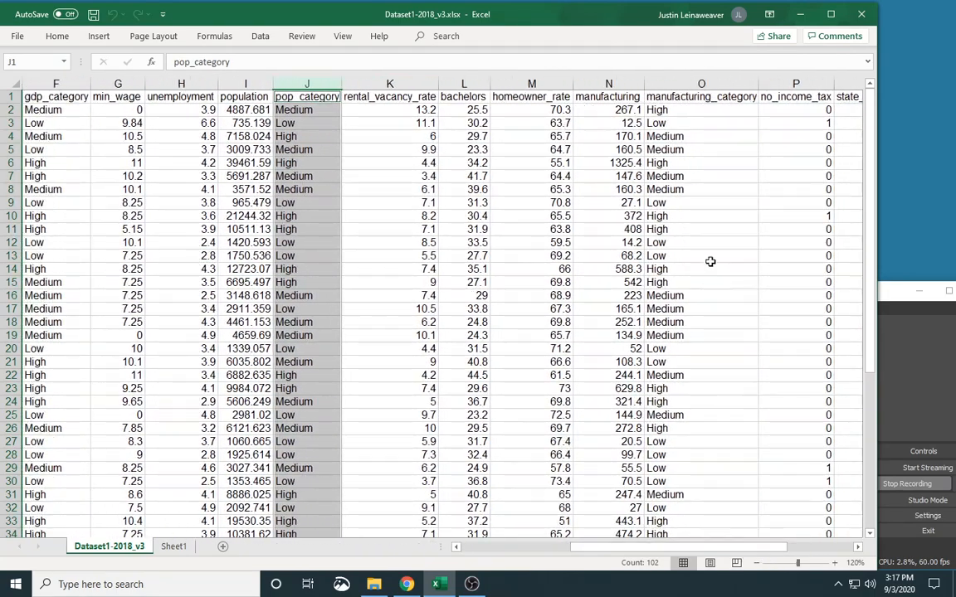
ctrl+click(680, 81)
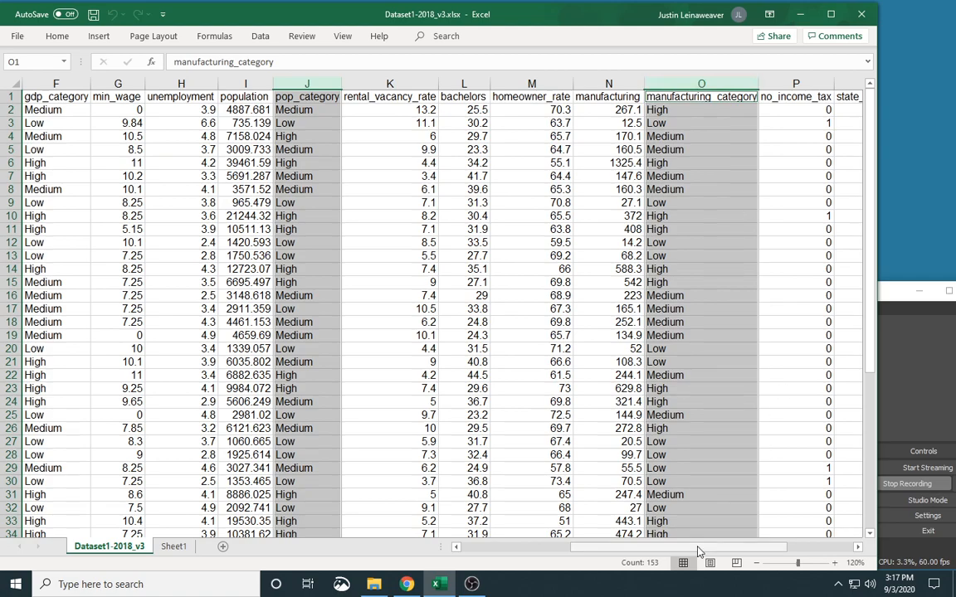
ctrl+click(818, 86)
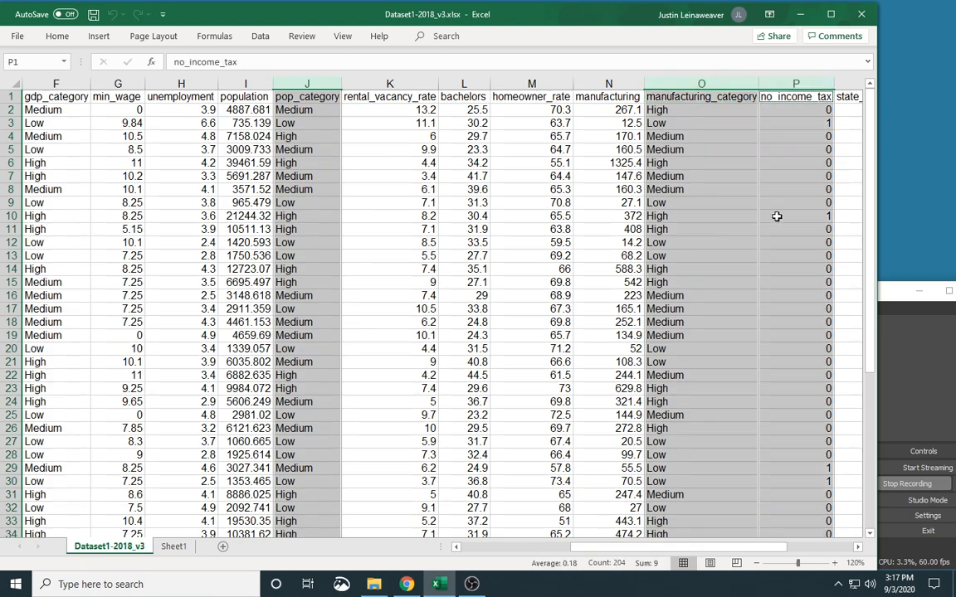
key(ctrl+c)
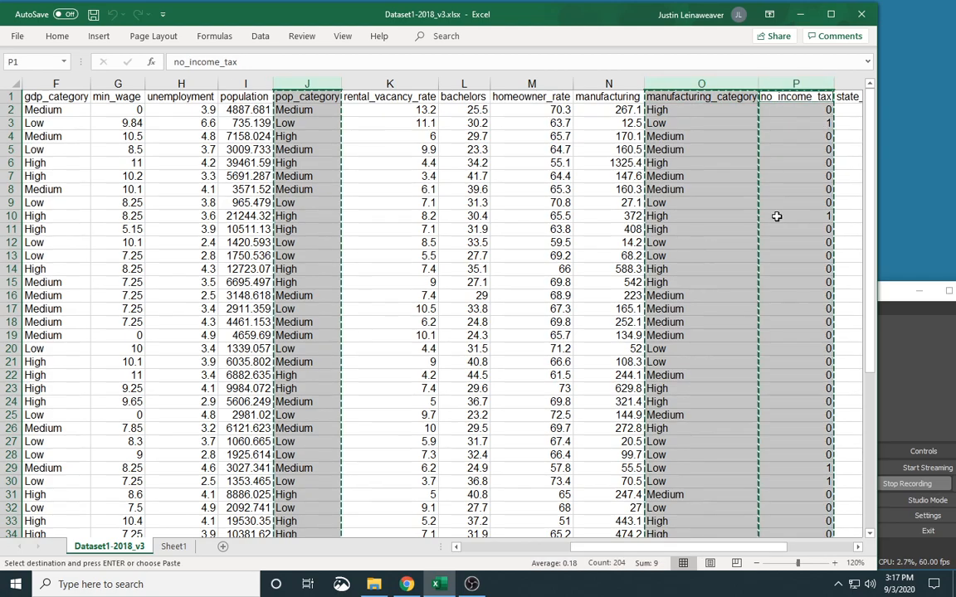
click(173, 546)
key(ctrl+v)
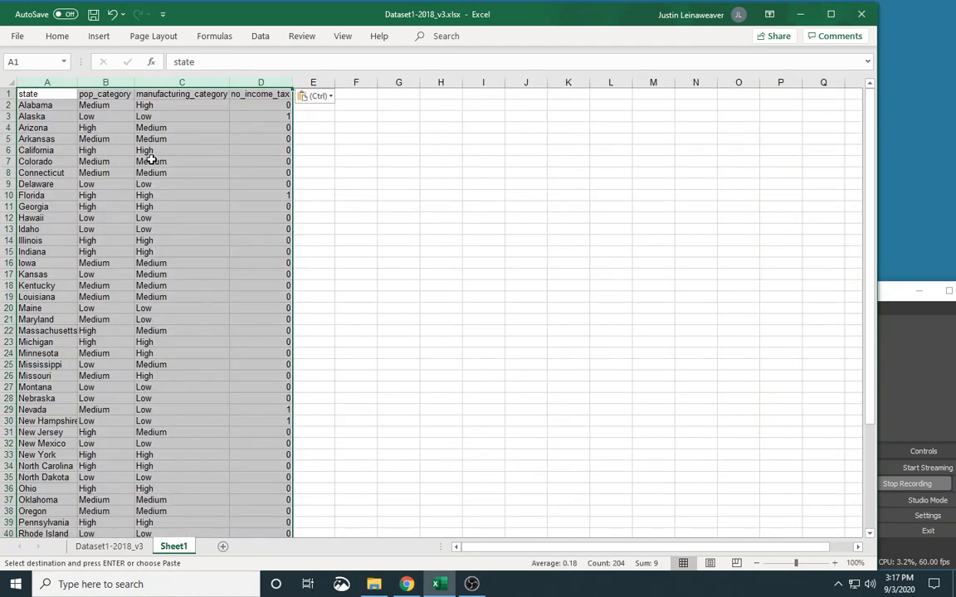
click(224, 155)
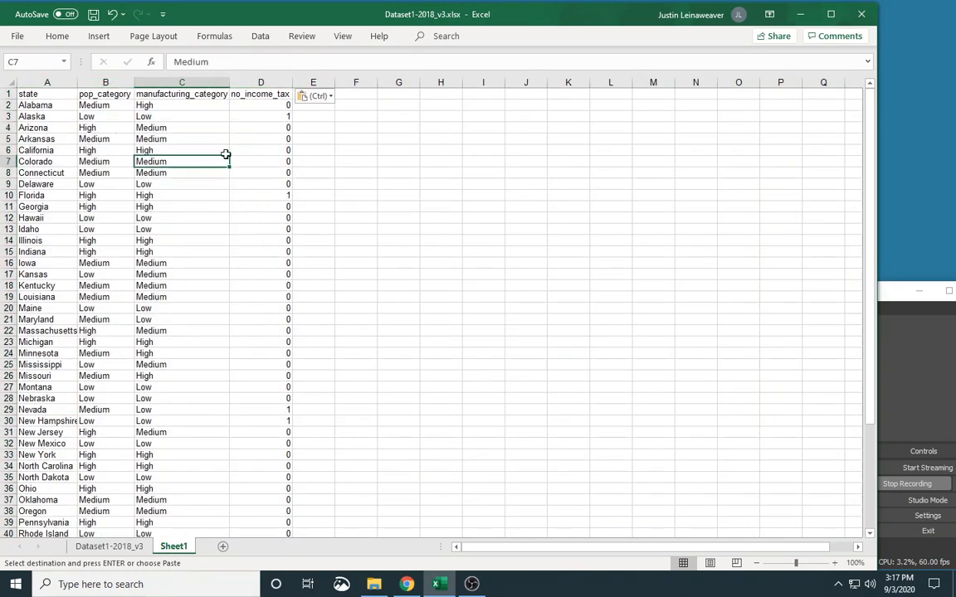
click(276, 104)
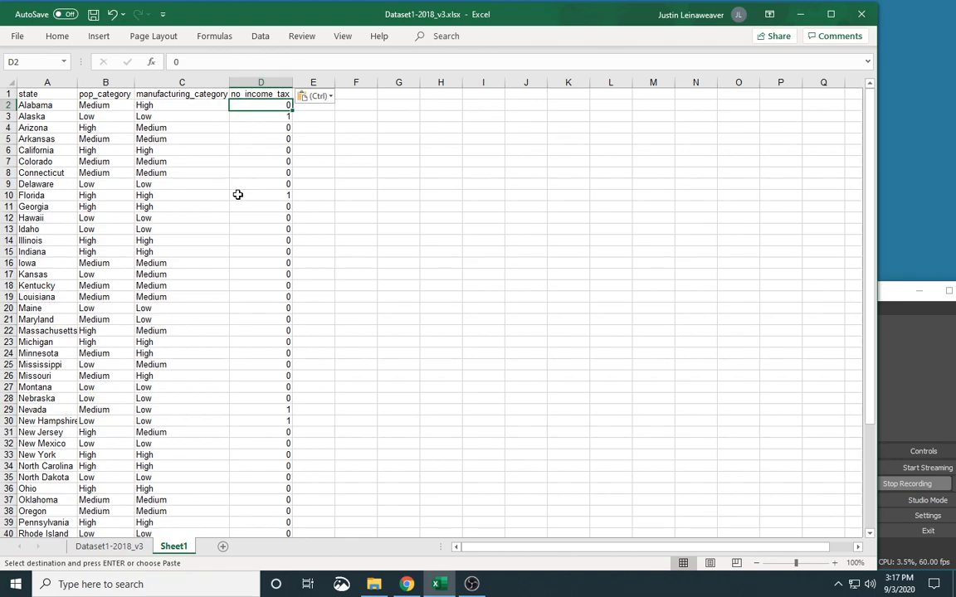
click(248, 118)
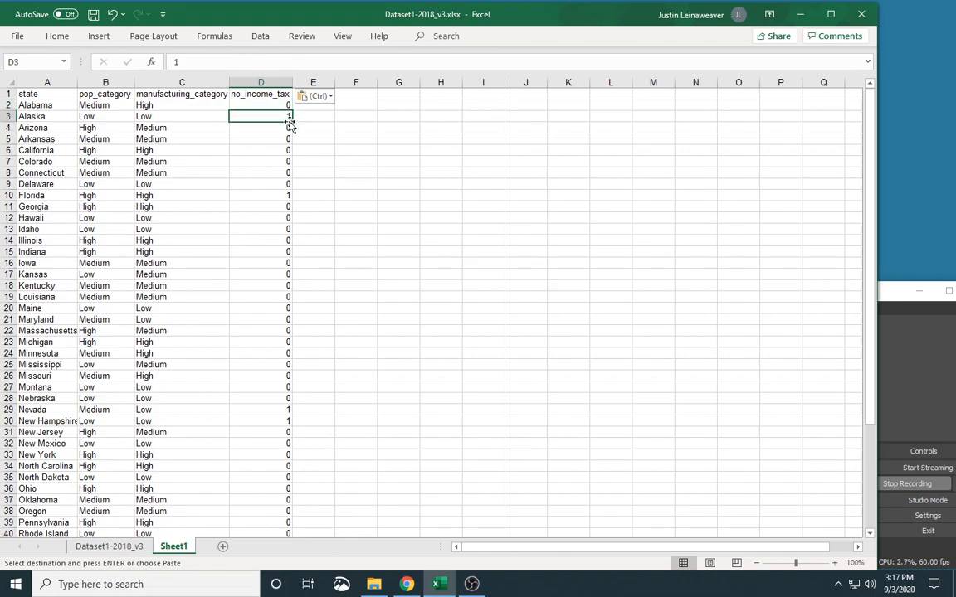
click(367, 93)
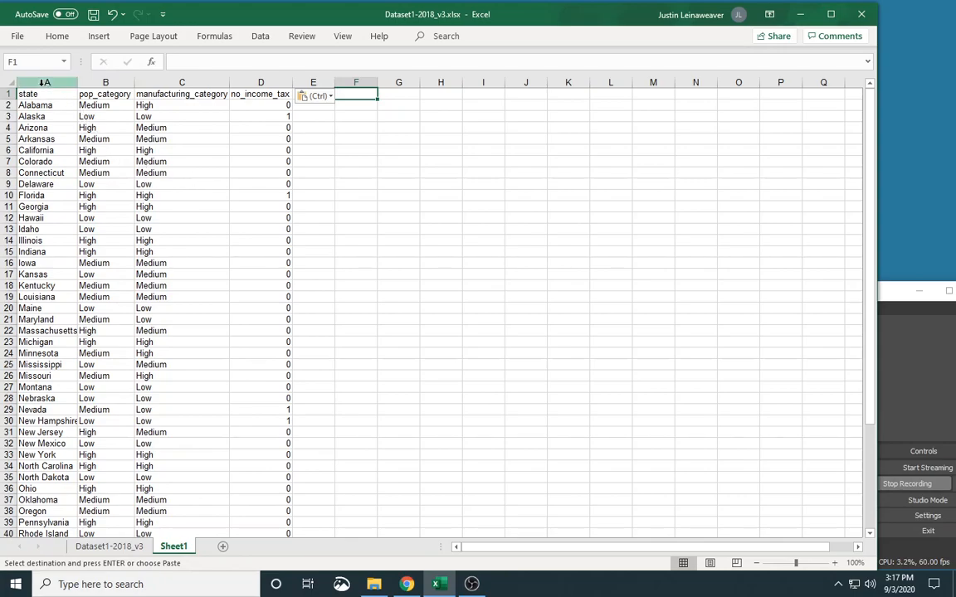
Step: Create a PivotTable from columns B to D of Sheet1, placed on the existing worksheet at cell F1
click(107, 83)
drag(109, 84, 274, 83)
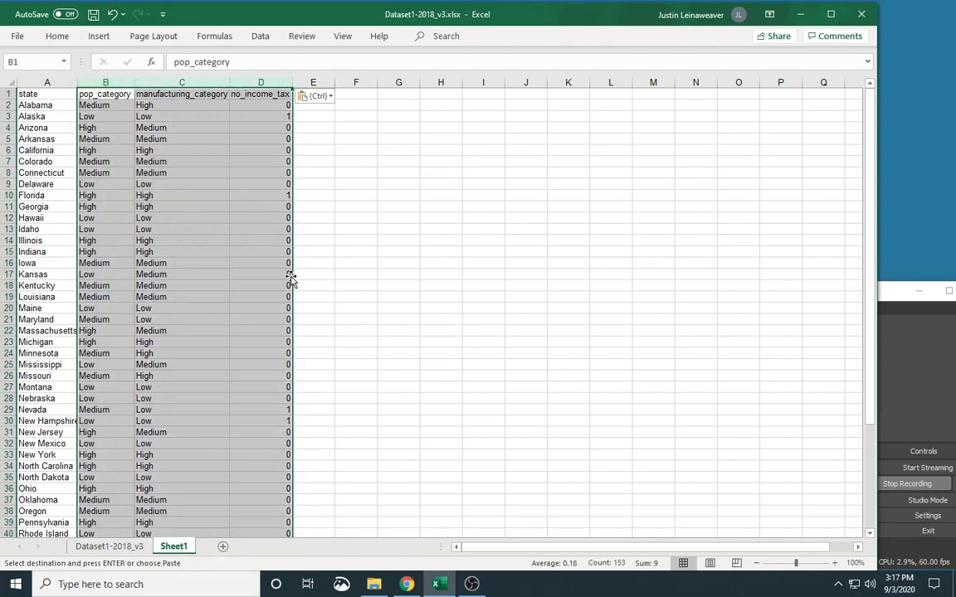
click(98, 37)
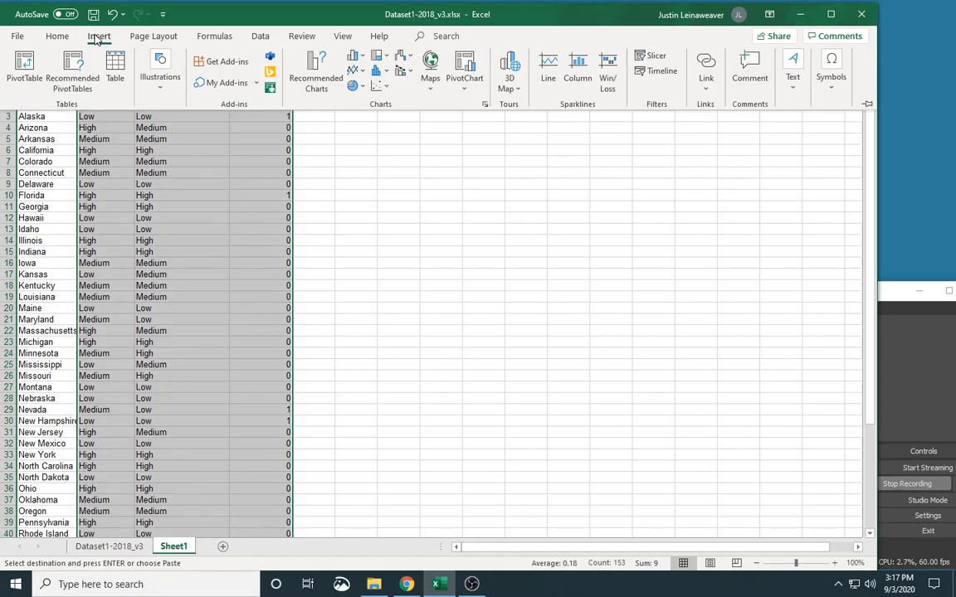
click(24, 66)
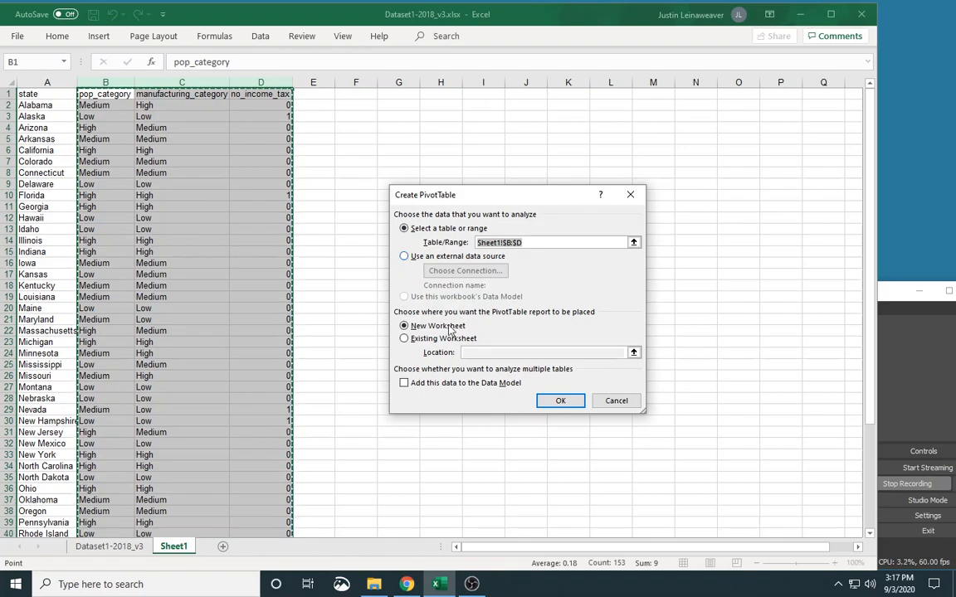
click(440, 339)
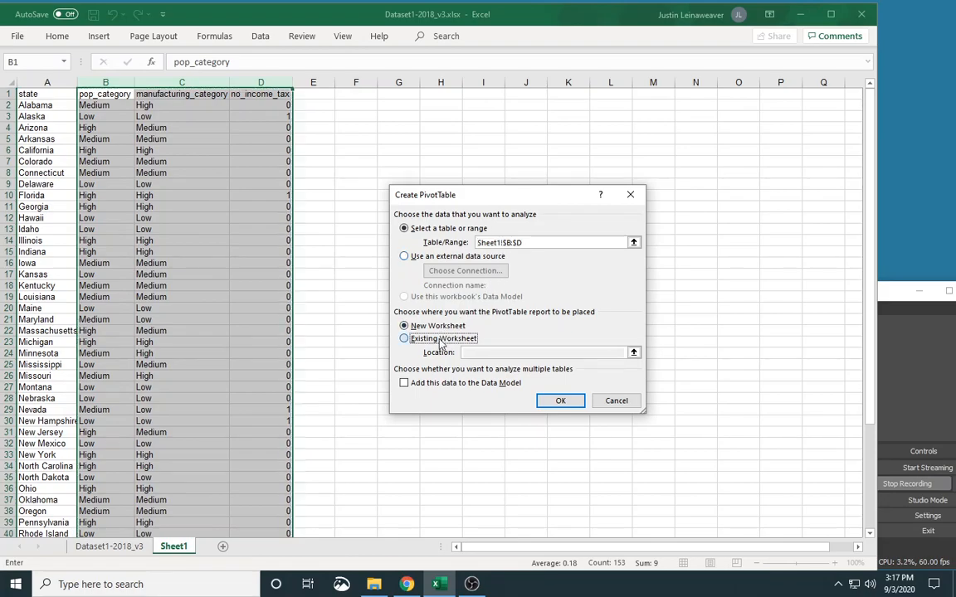
click(633, 352)
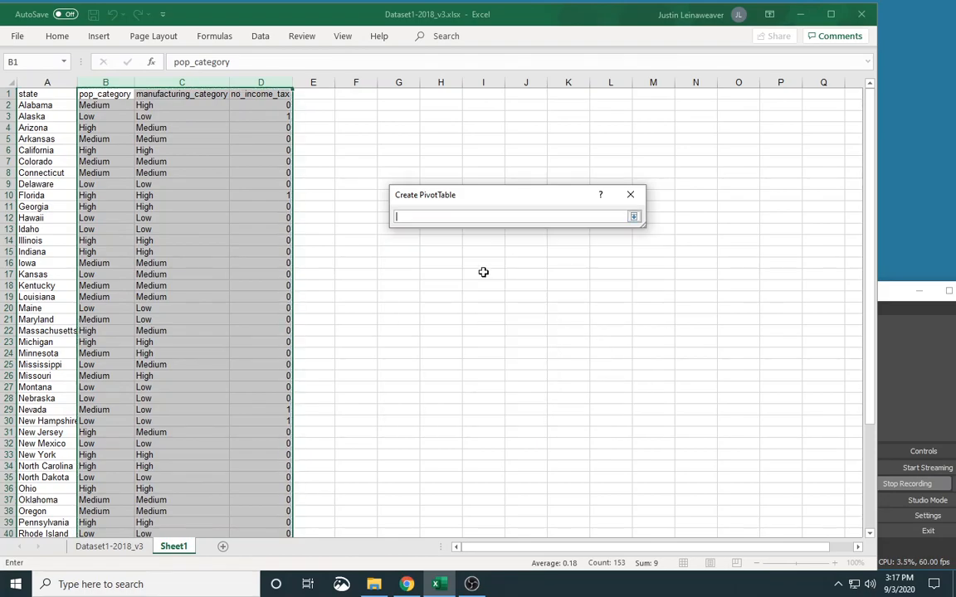
click(347, 95)
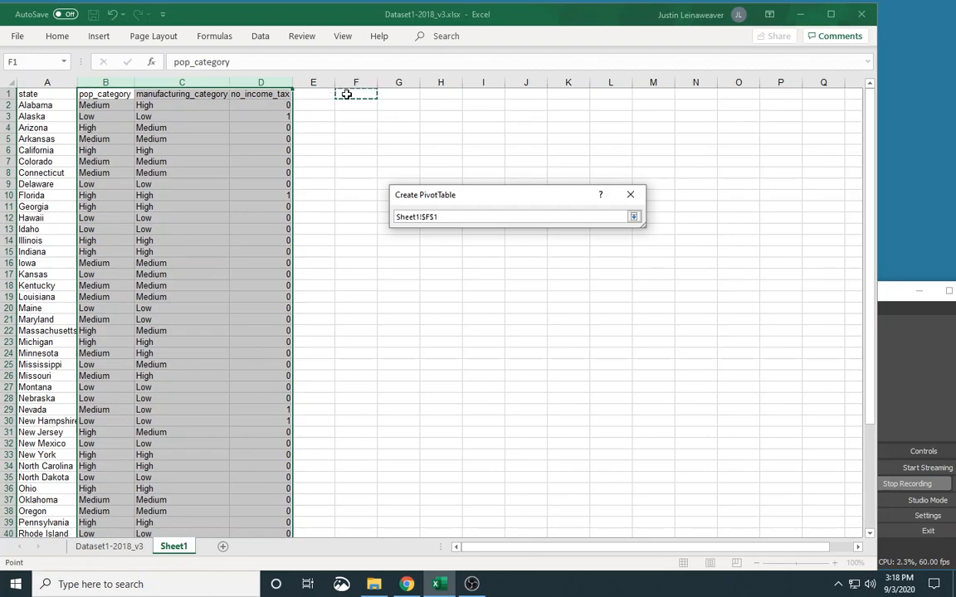
key(Return)
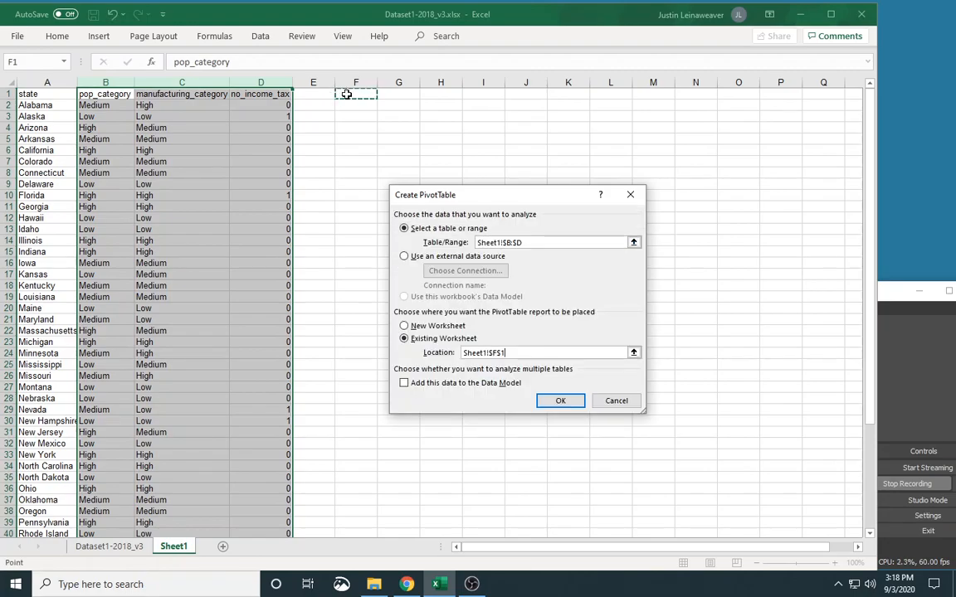
click(567, 399)
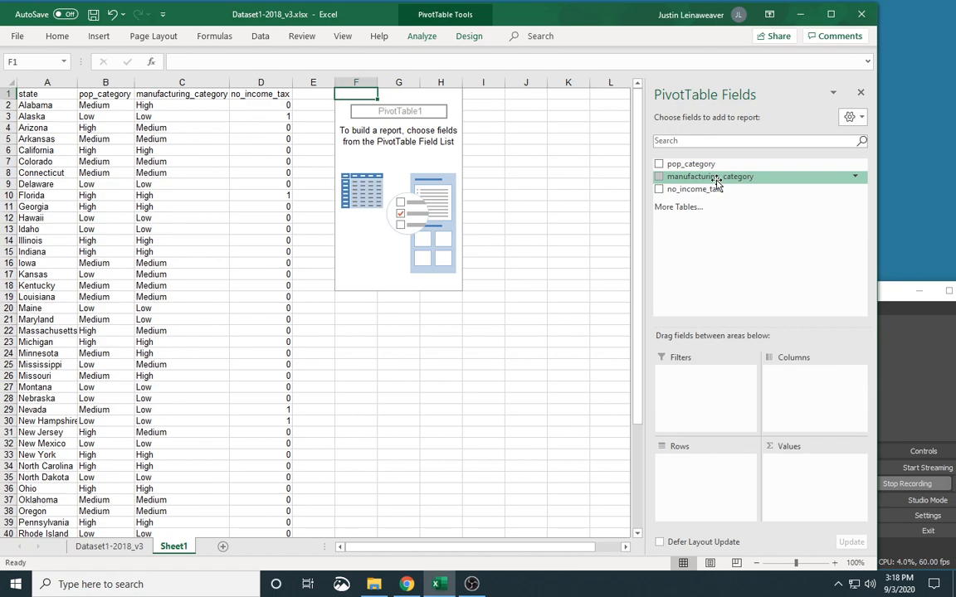
Step: Use manufacturing_category as the PivotTable's rows and as a count in its values, and filter out the (blank) row
drag(725, 179, 716, 472)
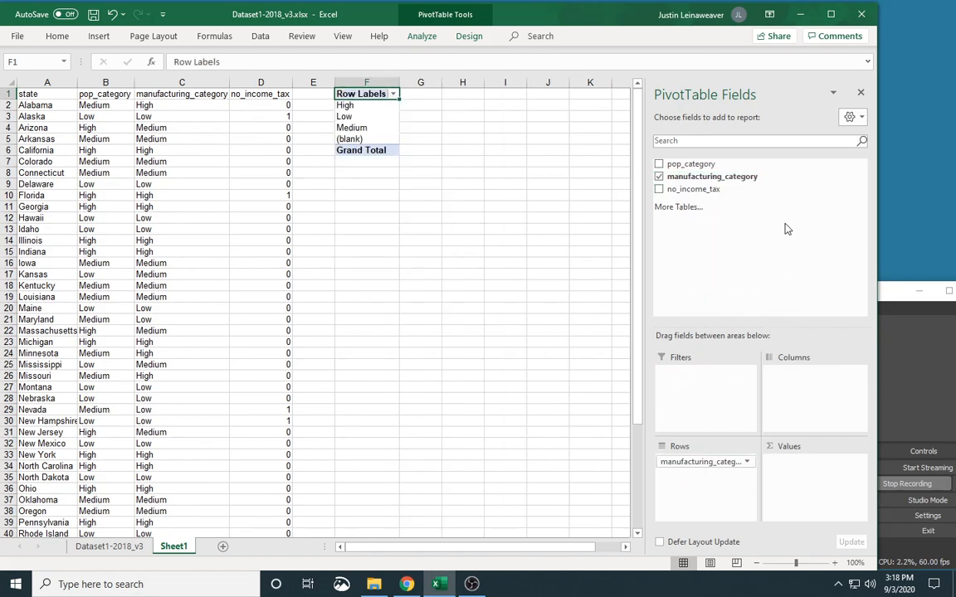
drag(743, 183, 817, 478)
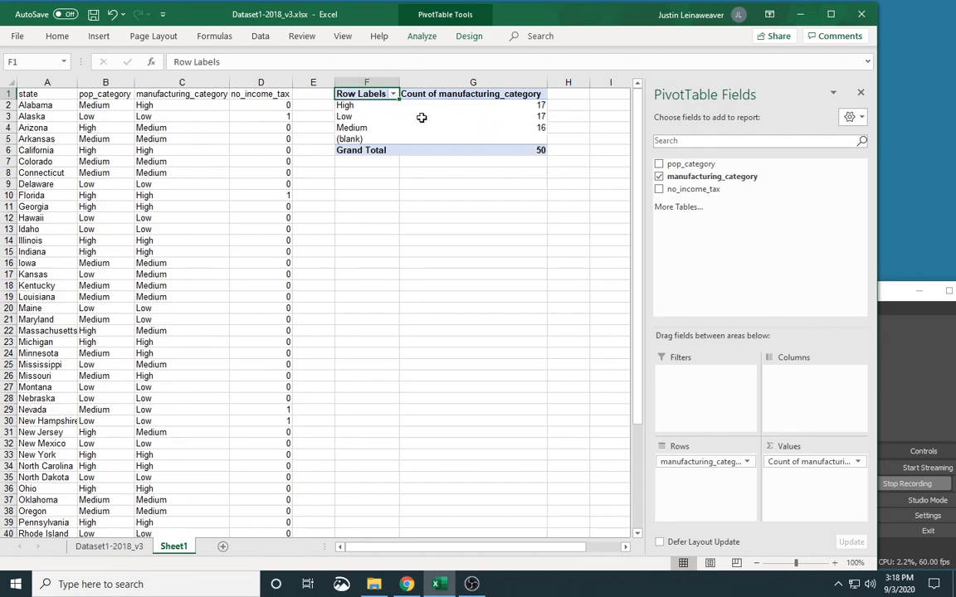
click(393, 94)
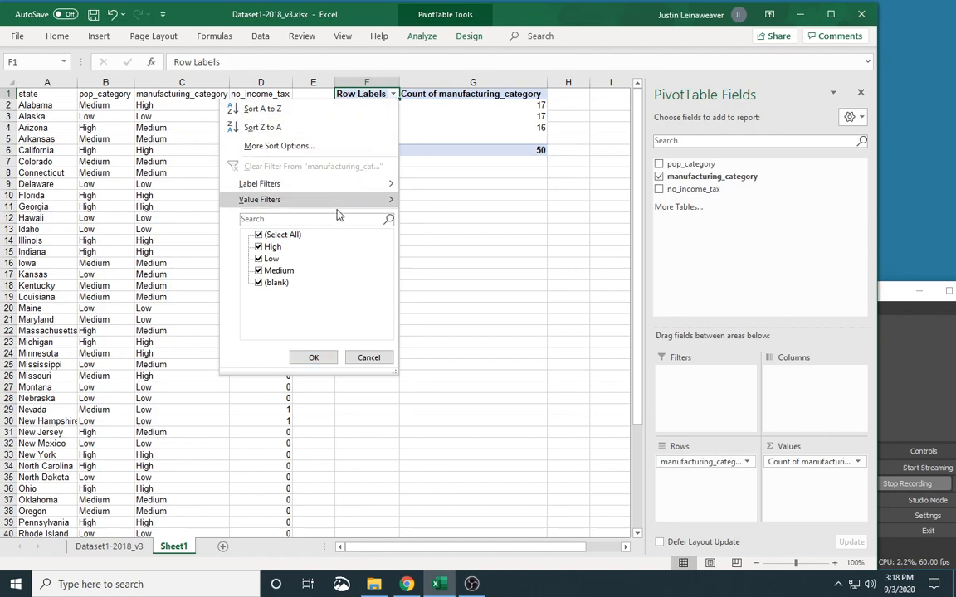
click(259, 283)
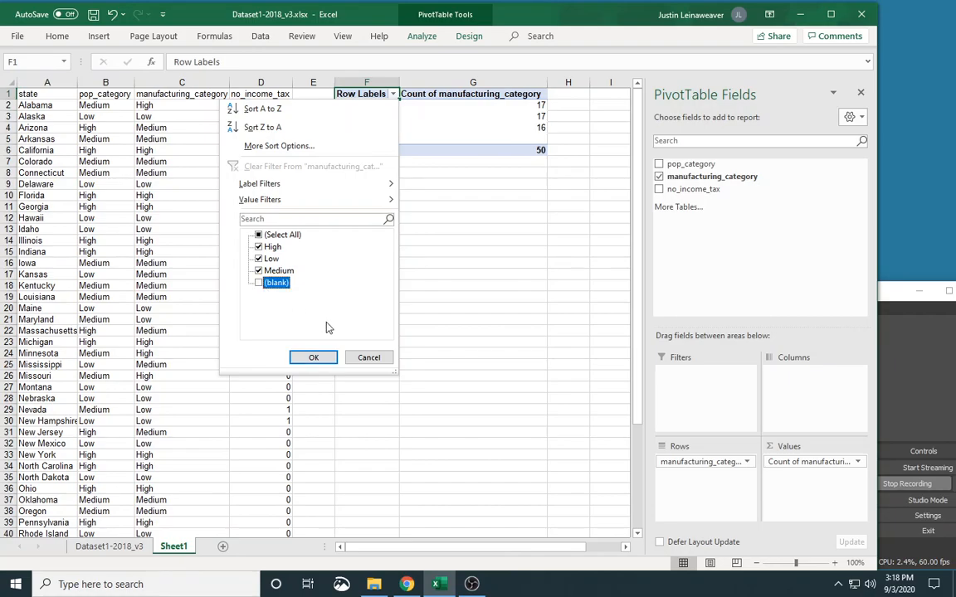
click(314, 356)
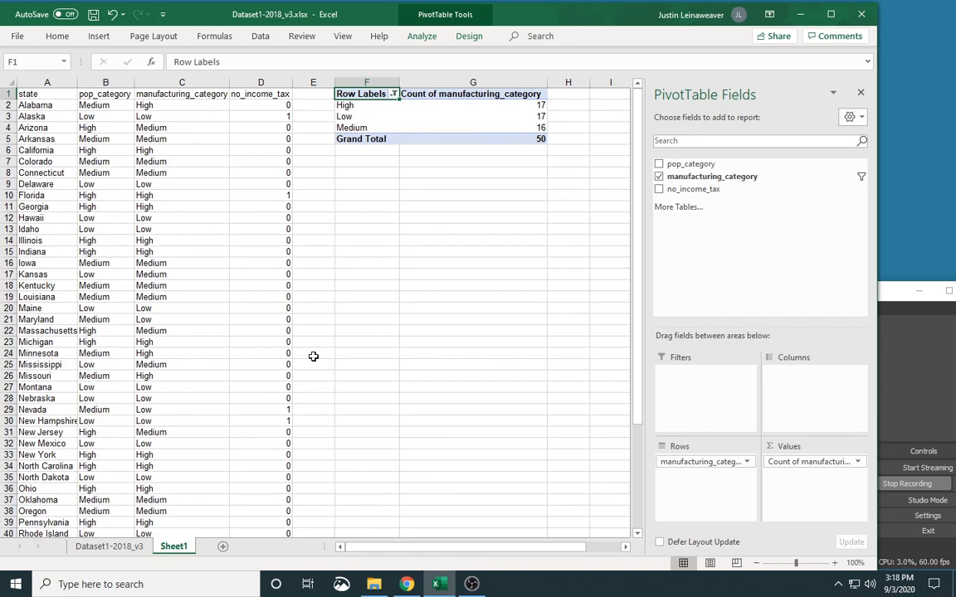
Step: Move the High category to the end of the PivotTable's row labels
right_click(360, 106)
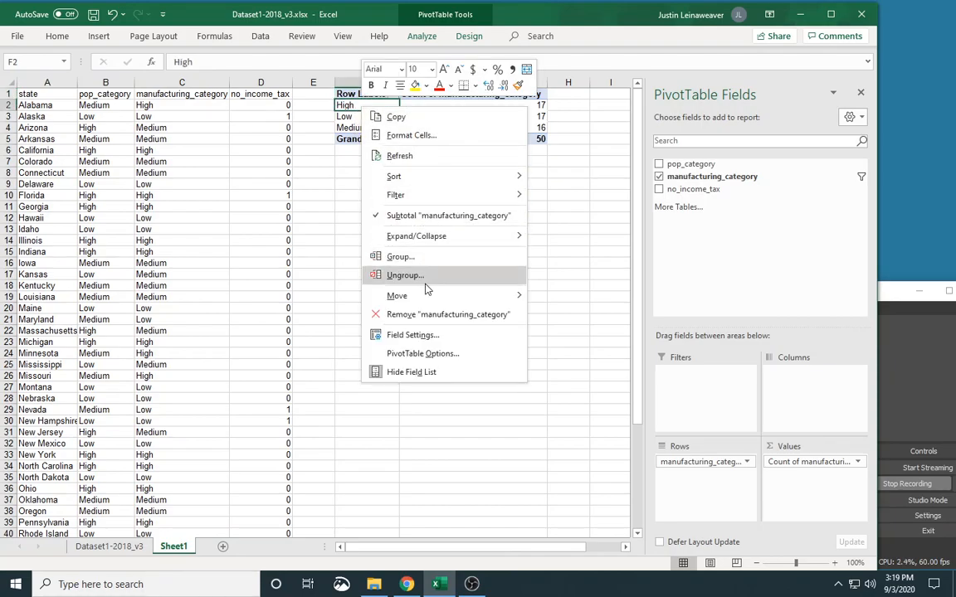
mouse_move(427, 296)
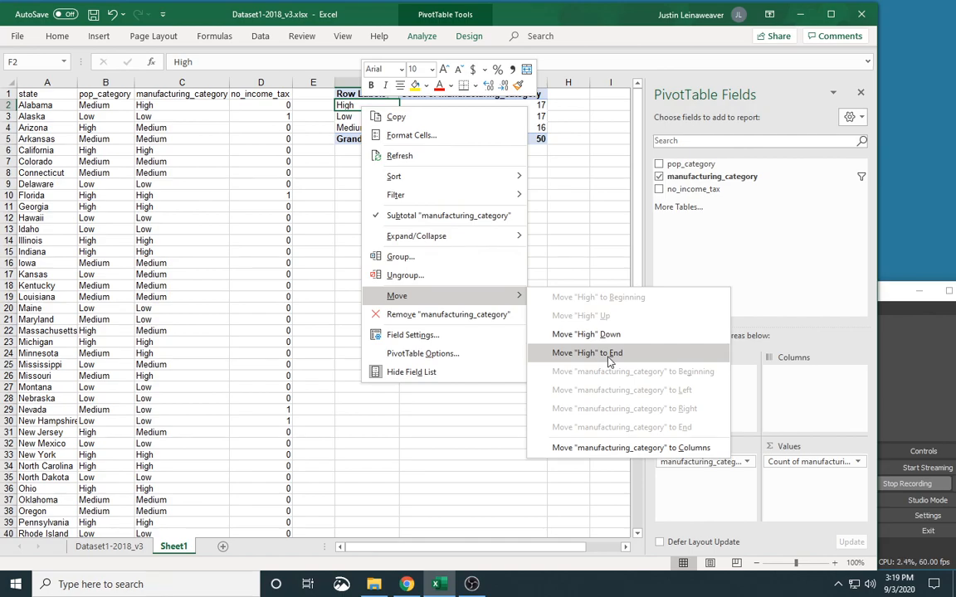
click(610, 353)
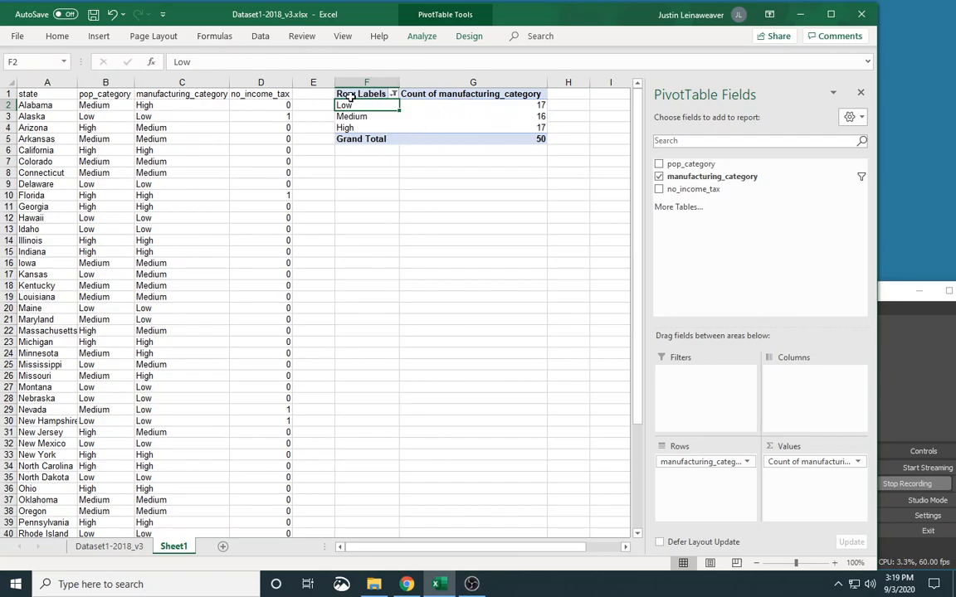
Step: Try a 2-D column chart of the manufacturing_category counts, position it below the PivotTable, and delete it
click(98, 36)
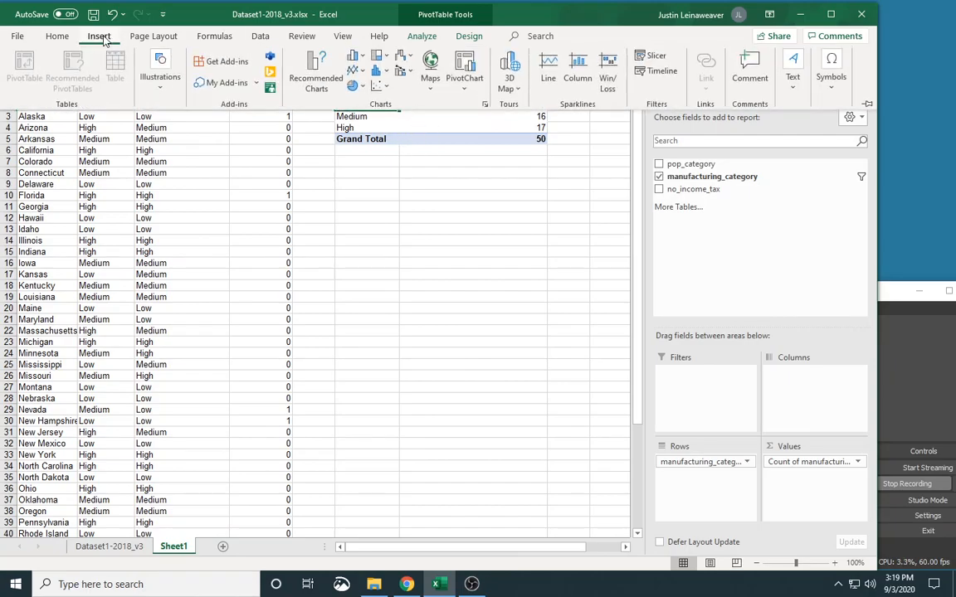
click(358, 60)
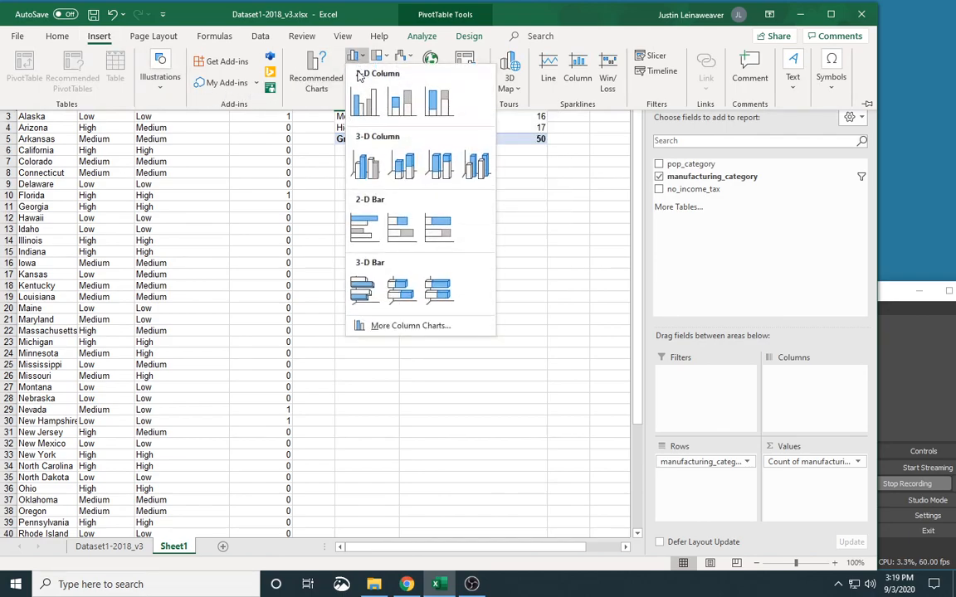
click(366, 106)
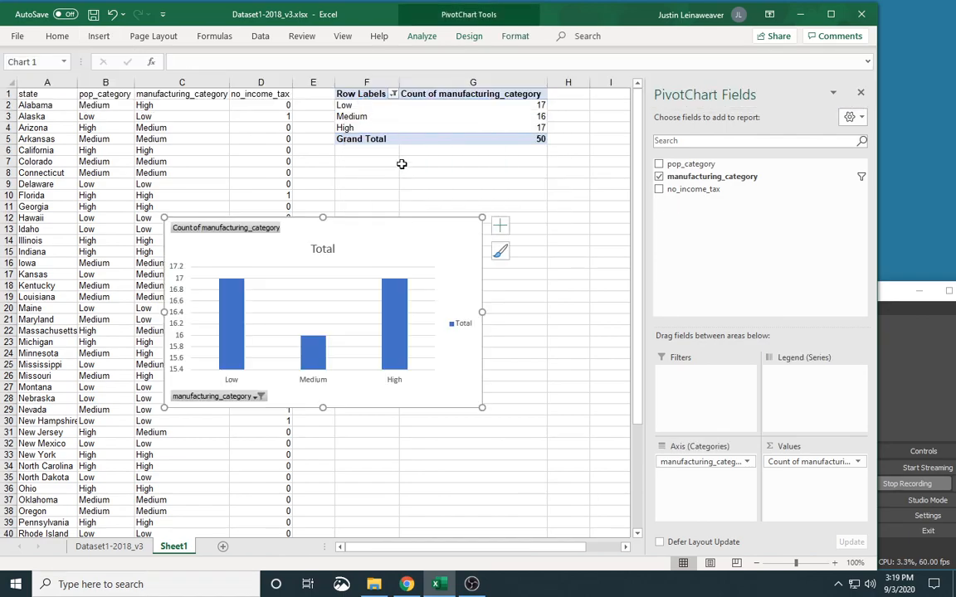
drag(399, 230, 518, 215)
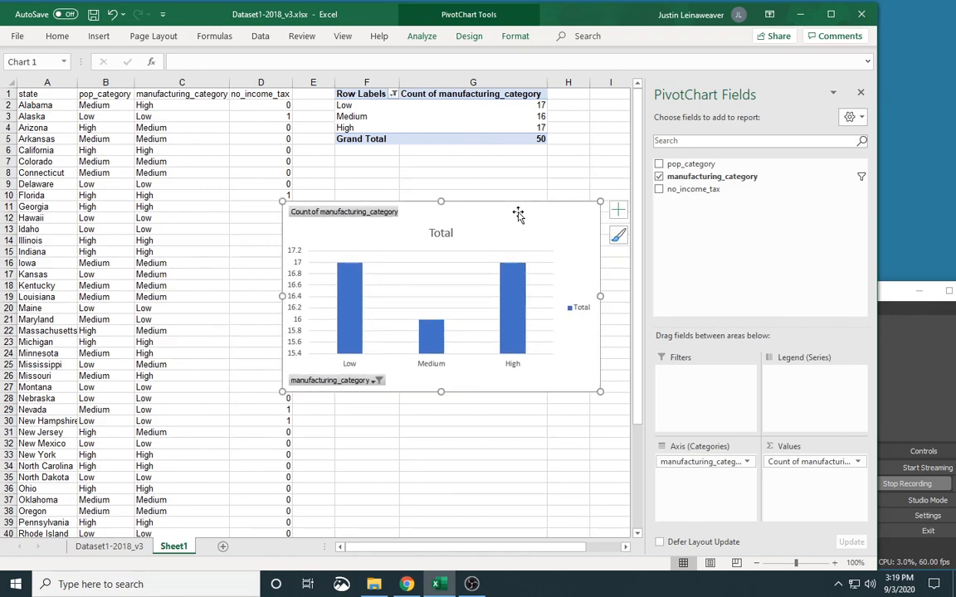
key(Delete)
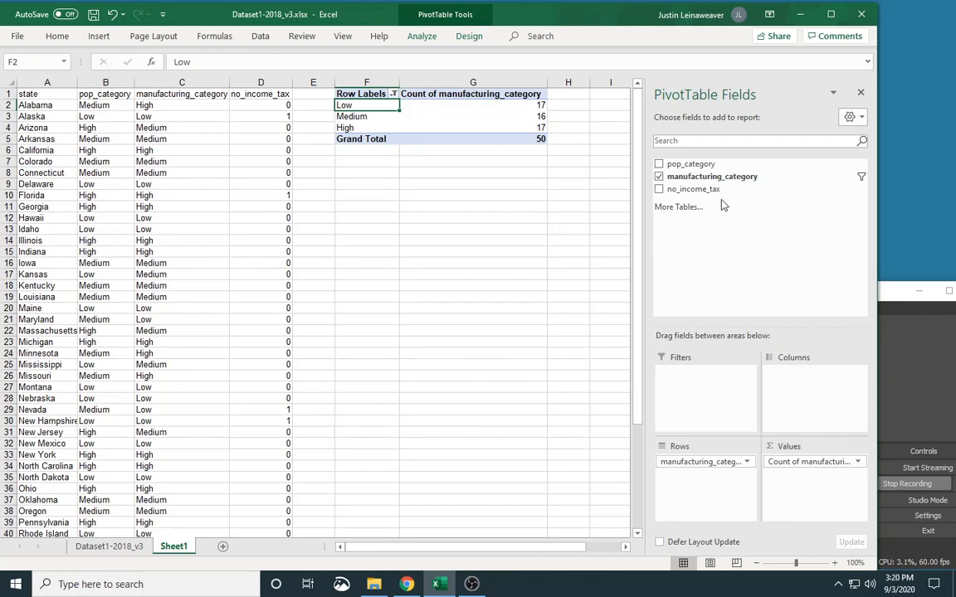
Step: Add no_income_tax as the column field of the PivotTable that counts manufacturing_category
drag(715, 190, 810, 378)
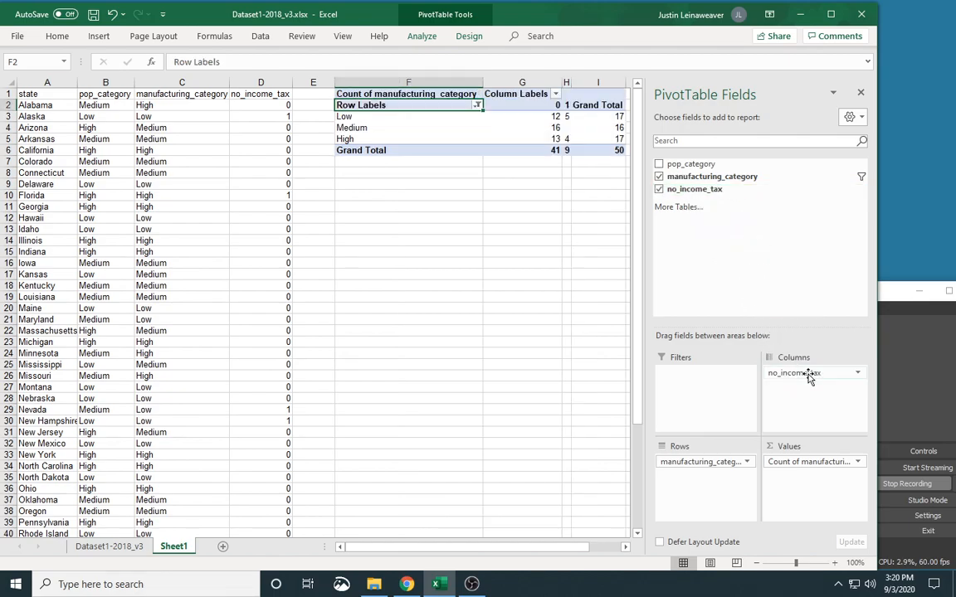
drag(549, 546, 581, 548)
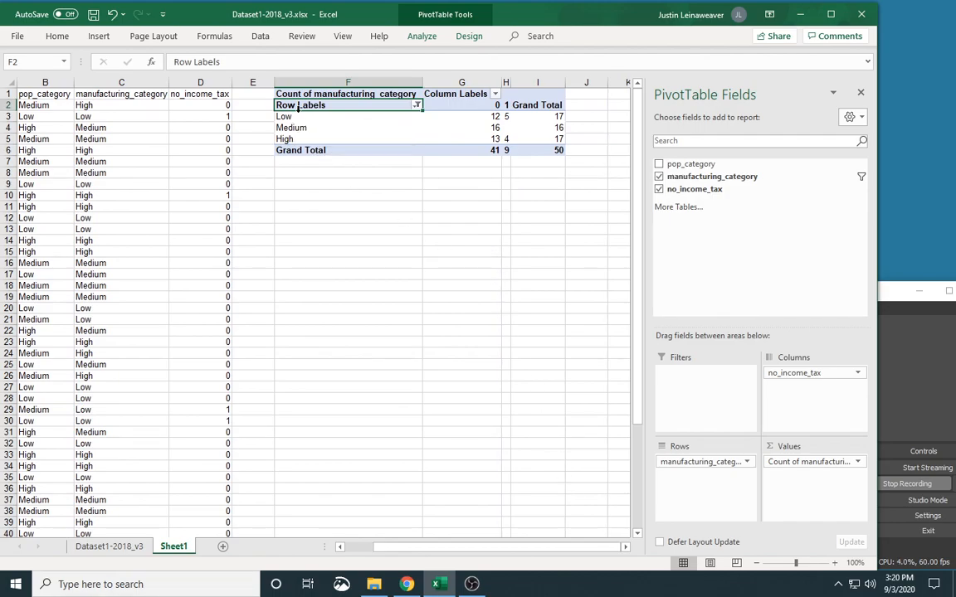
Step: Rename the PivotTable's column labels 0 to Income Tax and 1 to No Income Tax, and adjust the widths of columns H and F
click(477, 105)
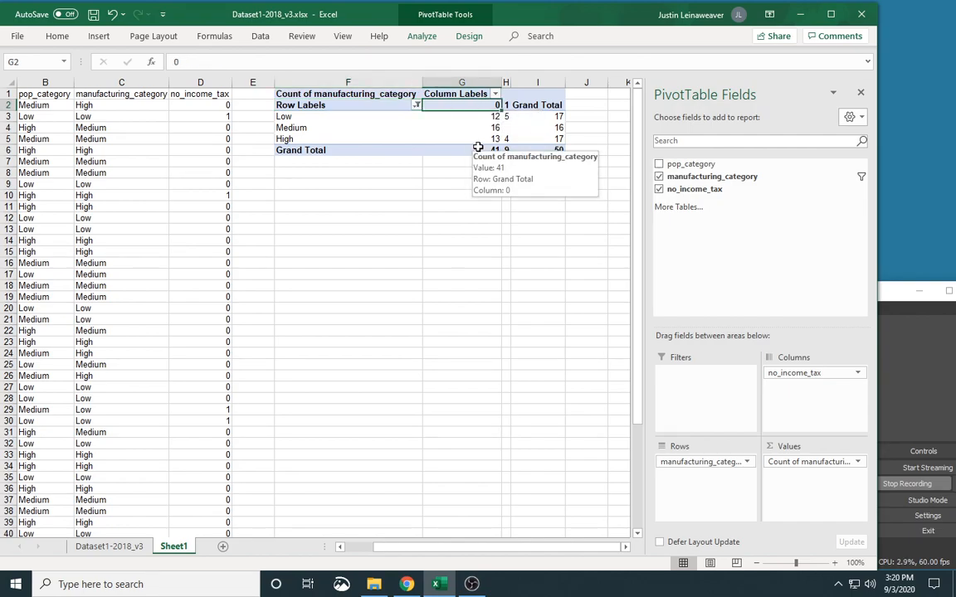
text(In)
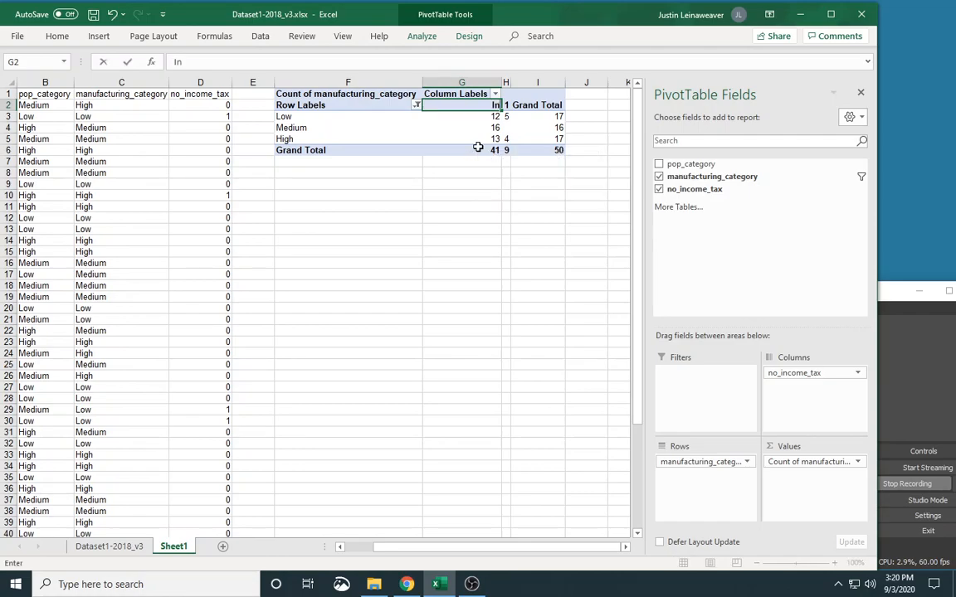
text(come Tax)
key(Tab)
text(No Income Tax)
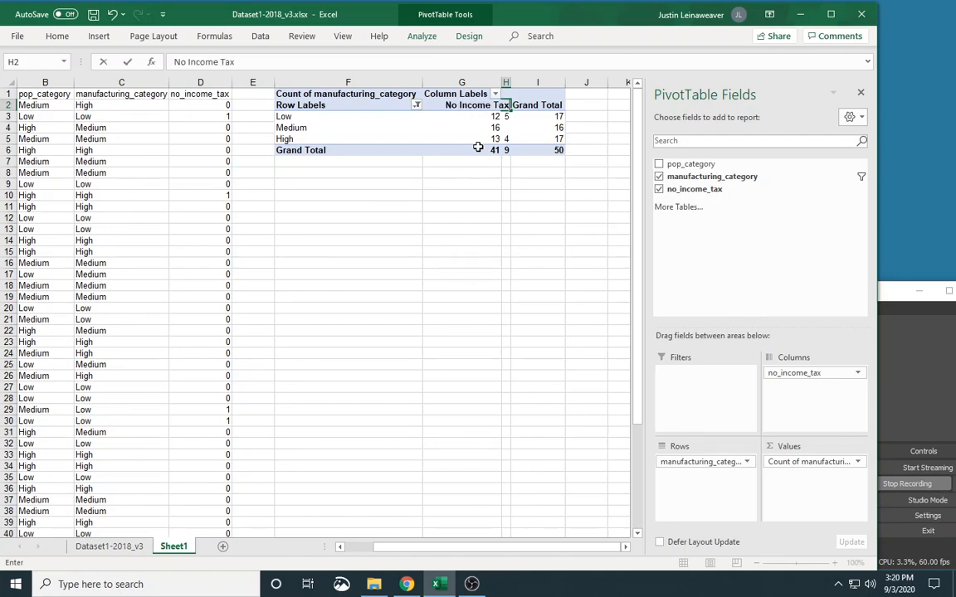
key(Return)
drag(507, 79, 576, 80)
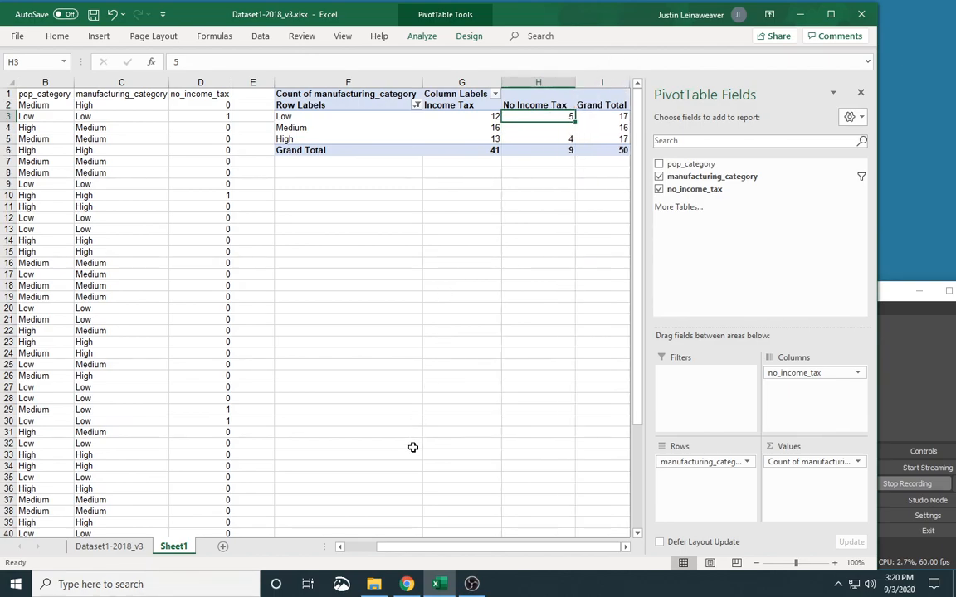
drag(425, 84, 370, 84)
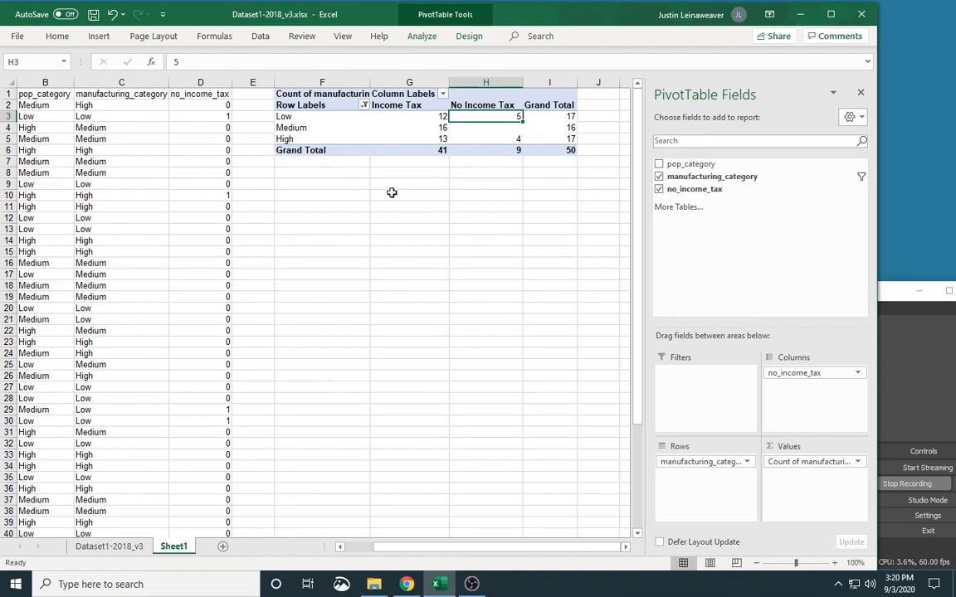
Step: Set the PivotTable options to show 0 for empty cells, and narrow column F
click(502, 129)
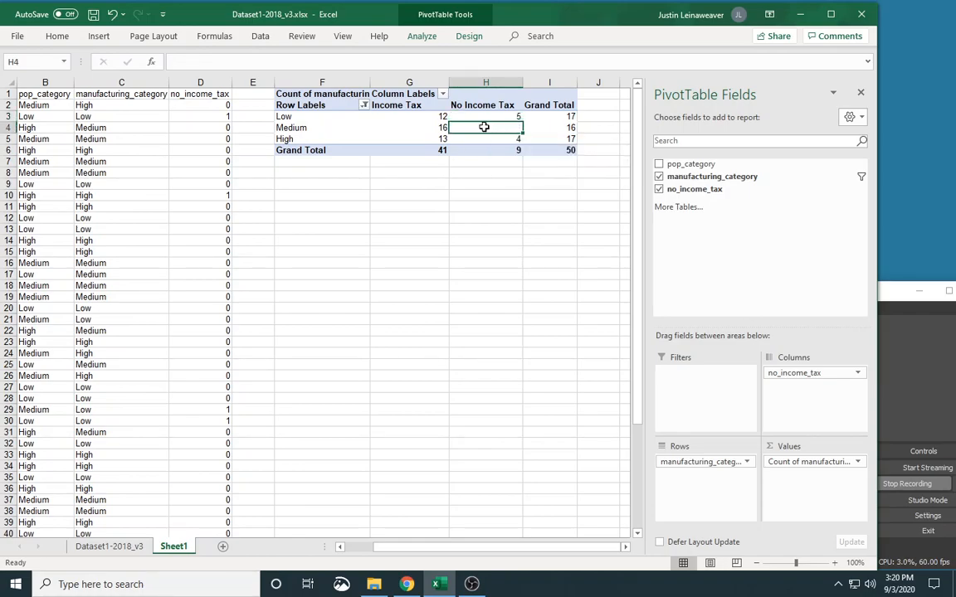
right_click(486, 129)
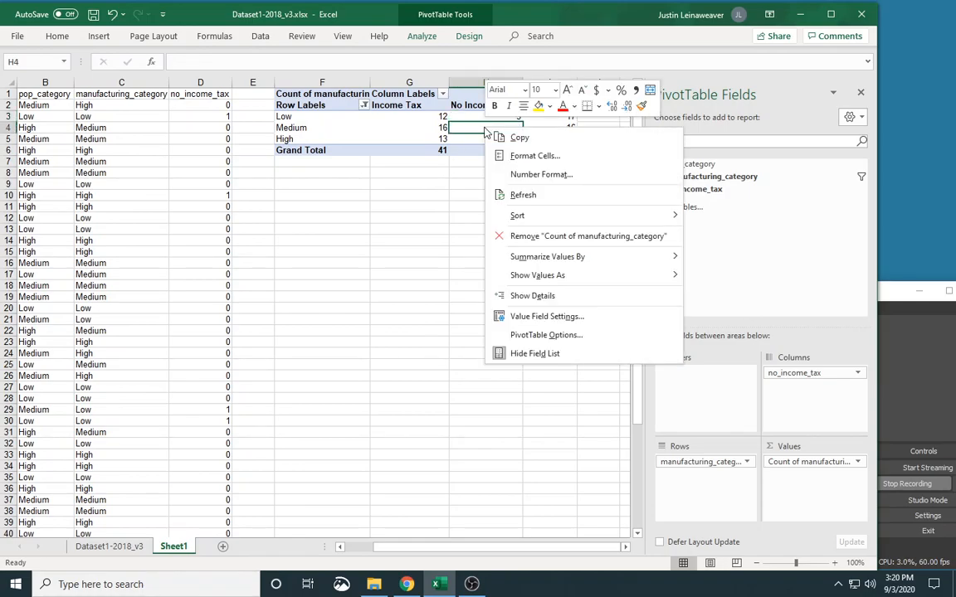
click(596, 336)
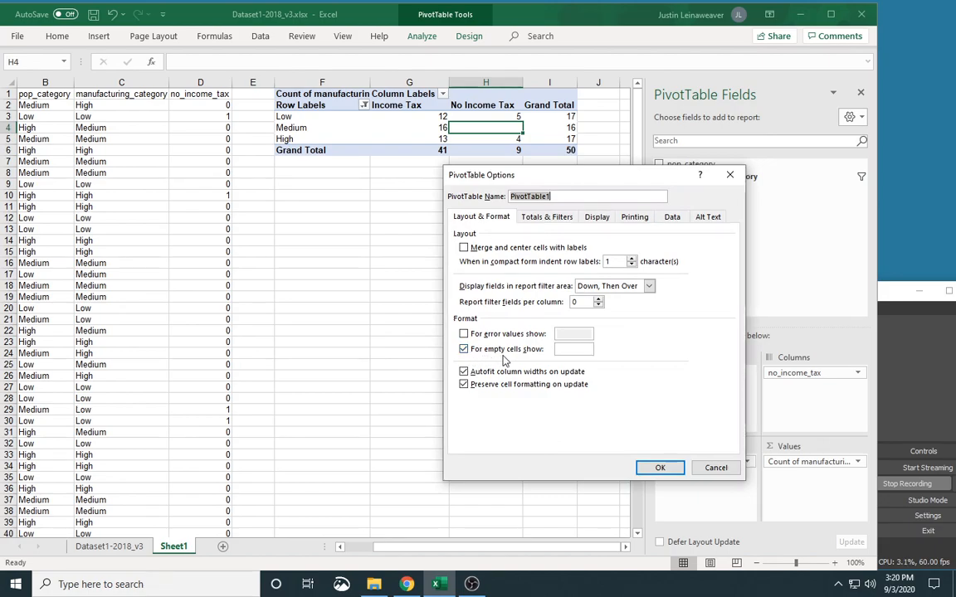
click(561, 349)
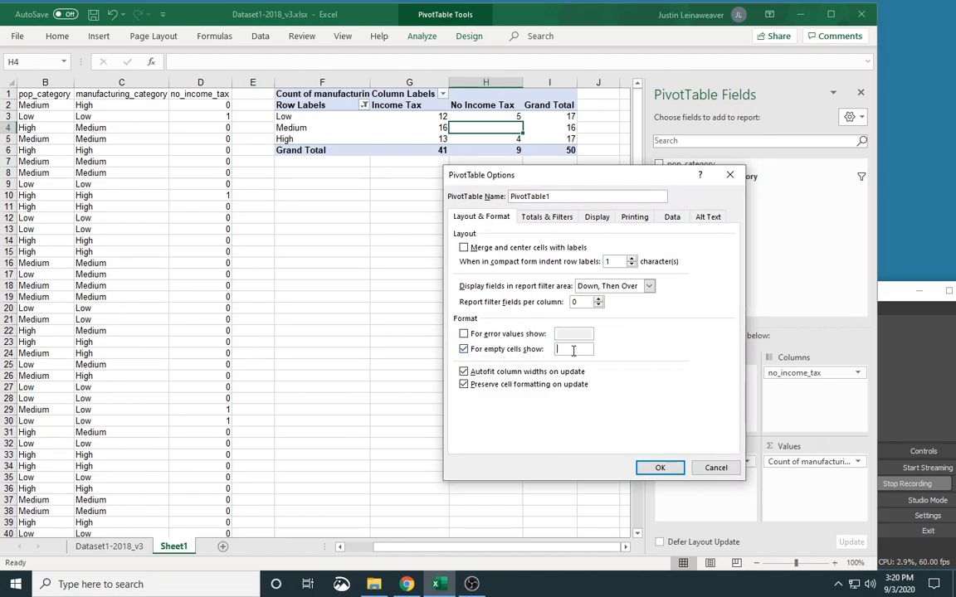
text(0)
click(660, 468)
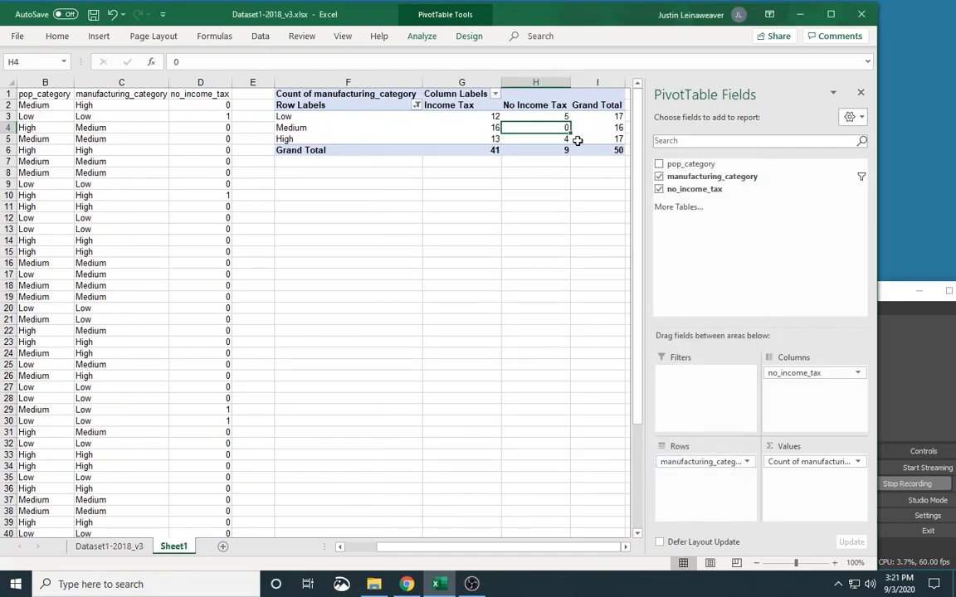
drag(422, 84, 372, 84)
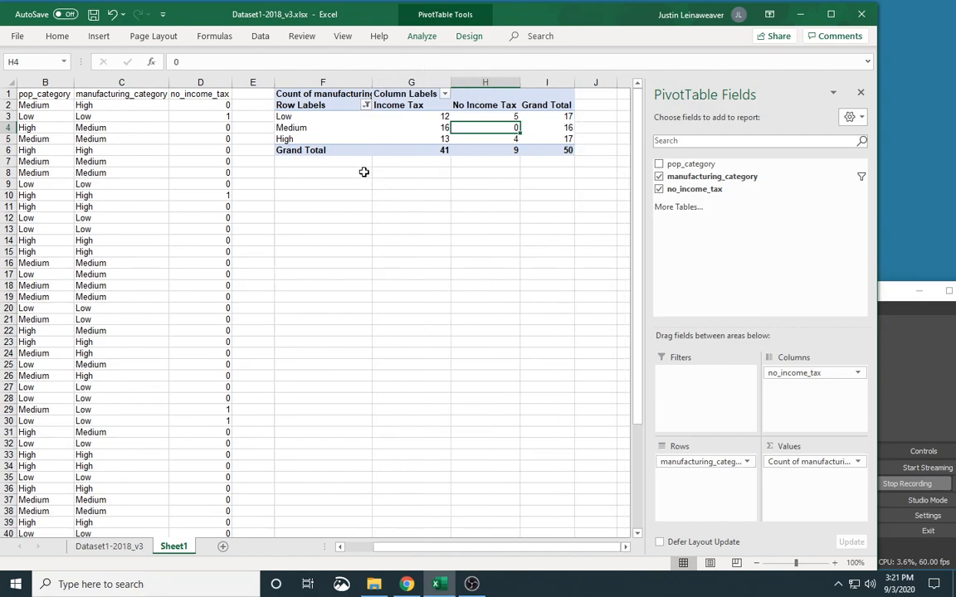
Step: Try a 2-D clustered column chart of manufacturing_category by no_income_tax, position it below the PivotTable, and delete it
click(340, 122)
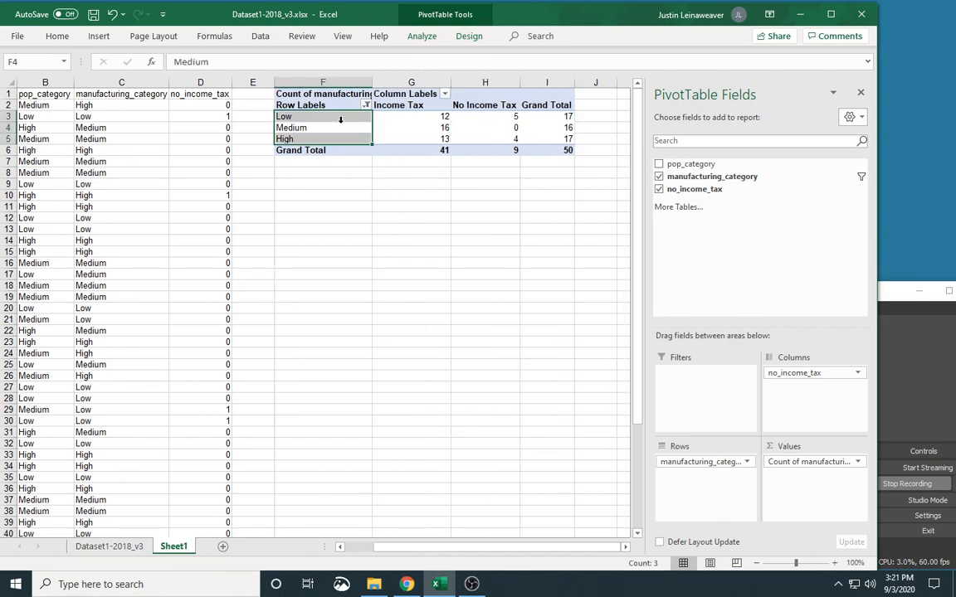
click(389, 127)
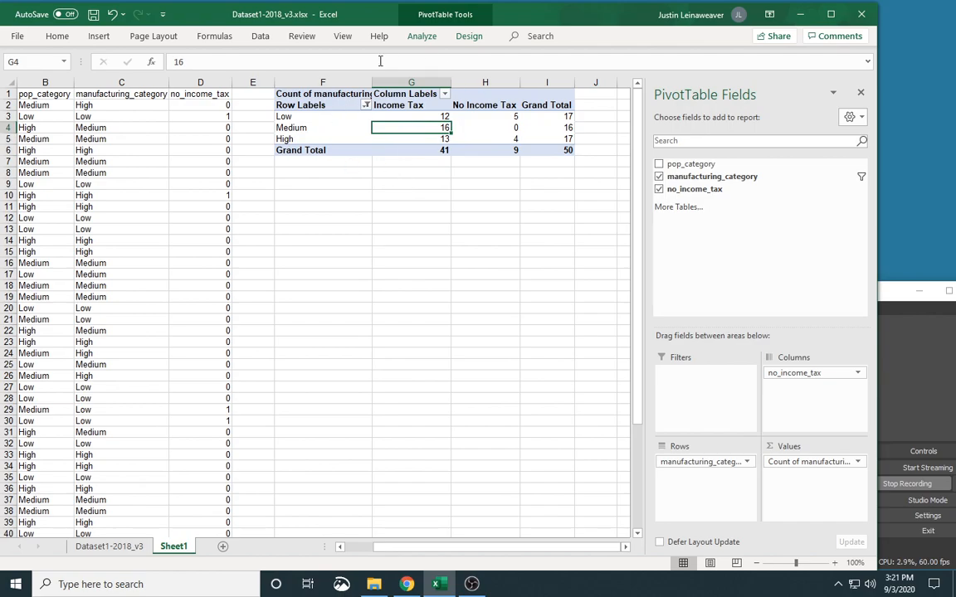
click(99, 37)
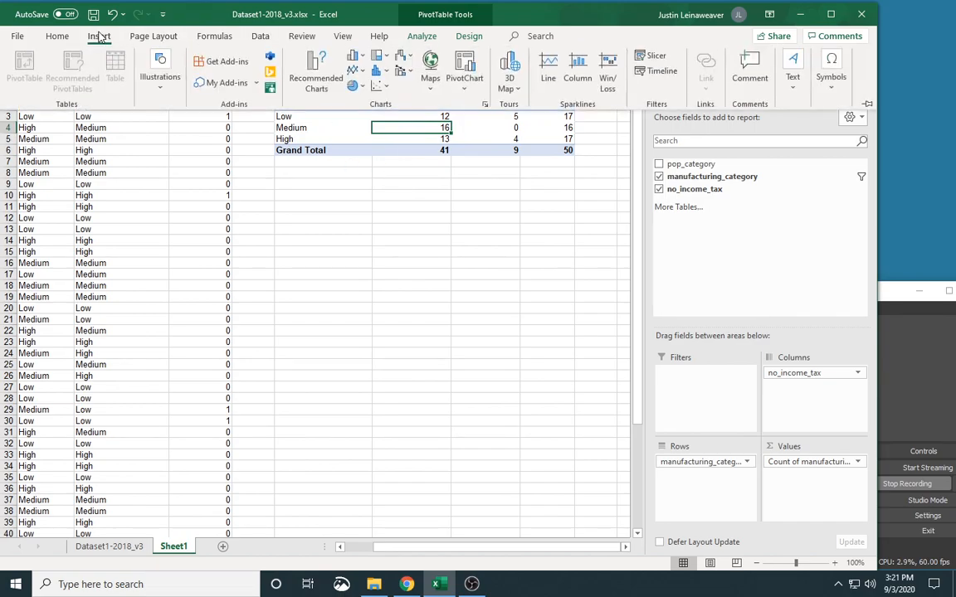
click(354, 58)
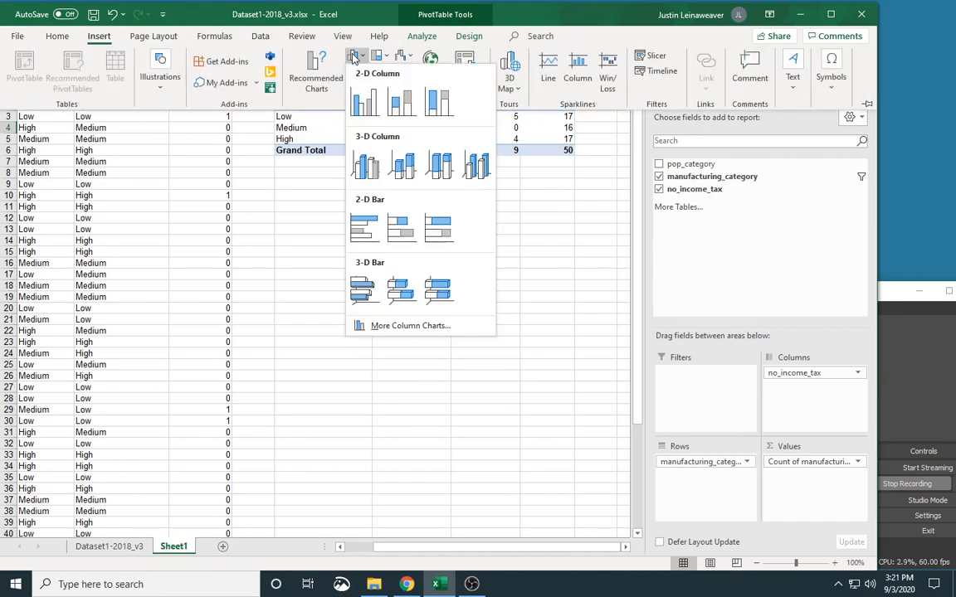
click(363, 101)
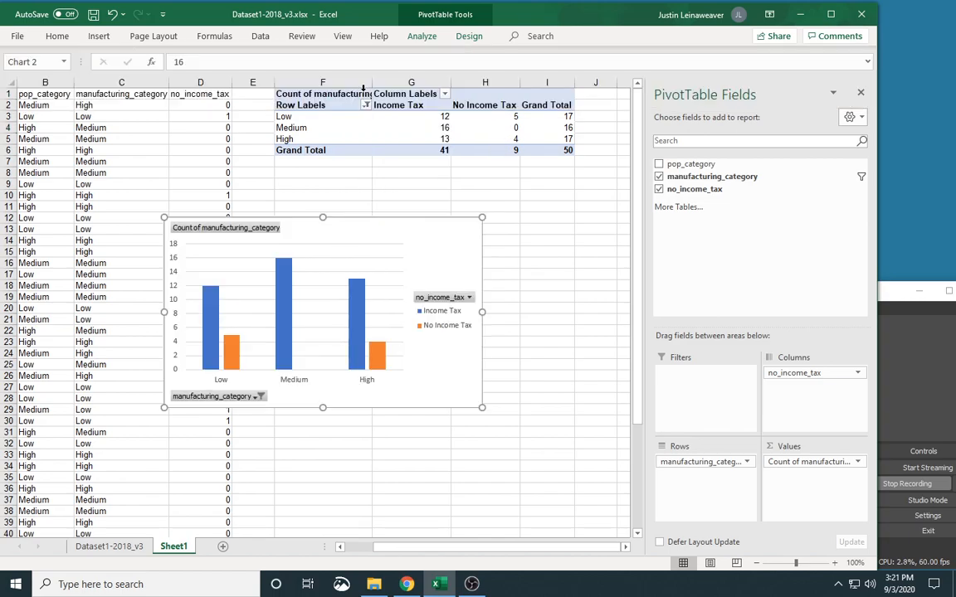
drag(382, 226, 480, 220)
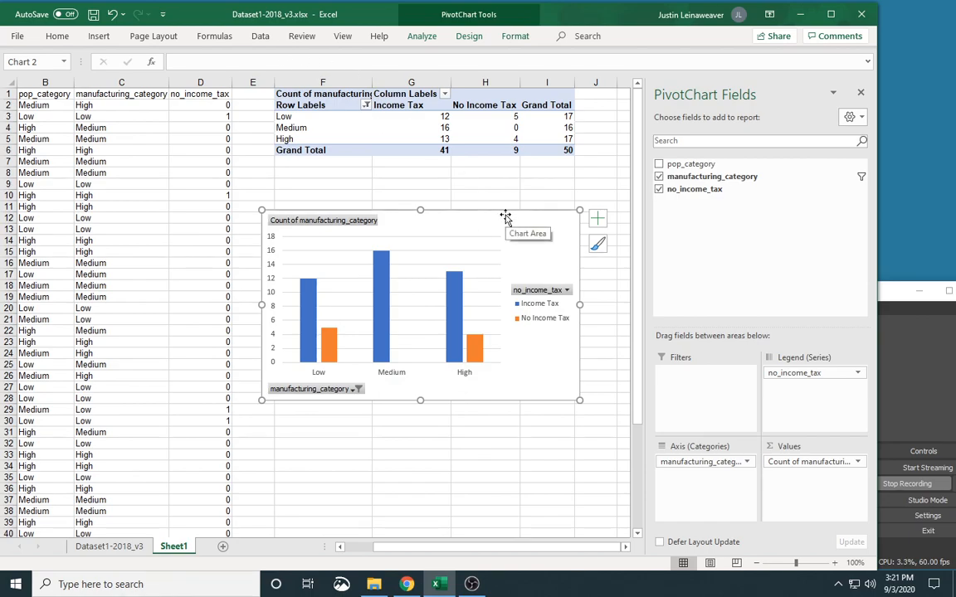
key(Delete)
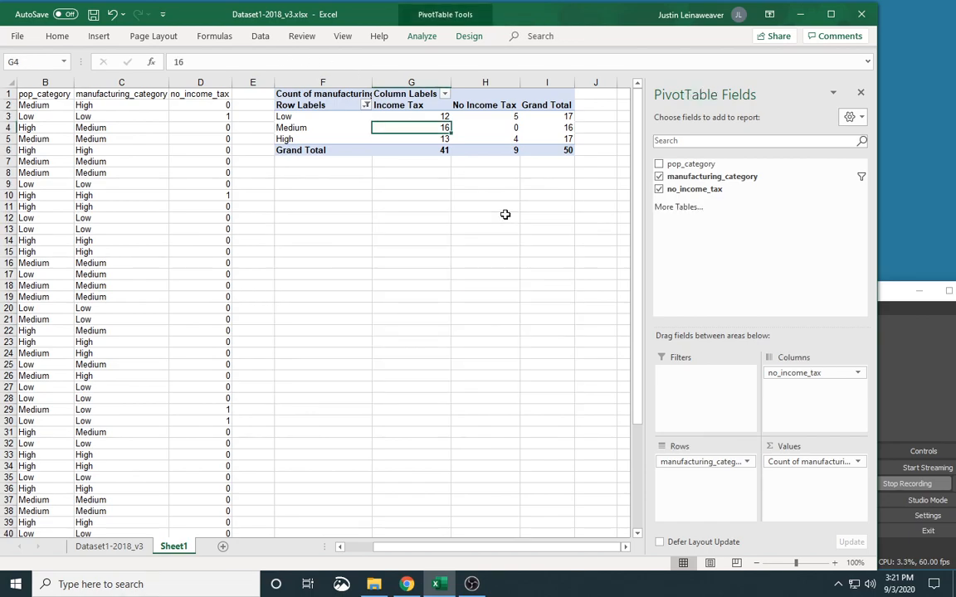
Step: Try a 2-D stacked column chart of manufacturing_category by no_income_tax, and delete it
click(99, 37)
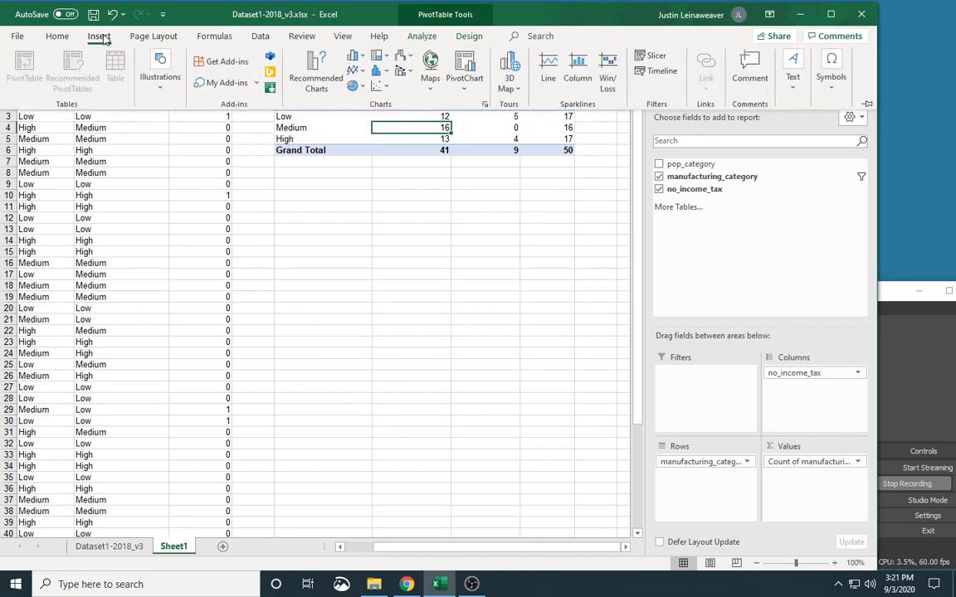
click(355, 56)
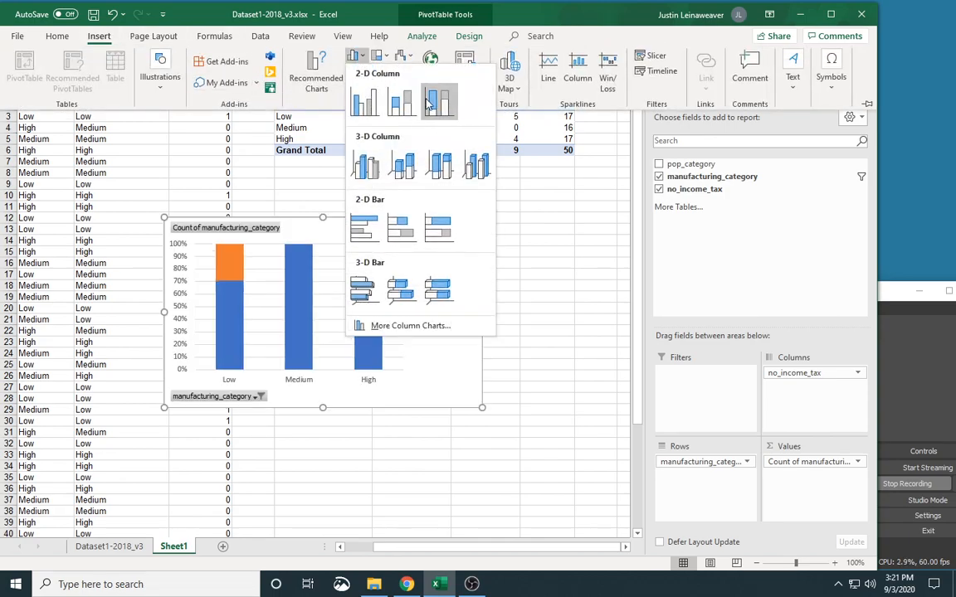
click(405, 101)
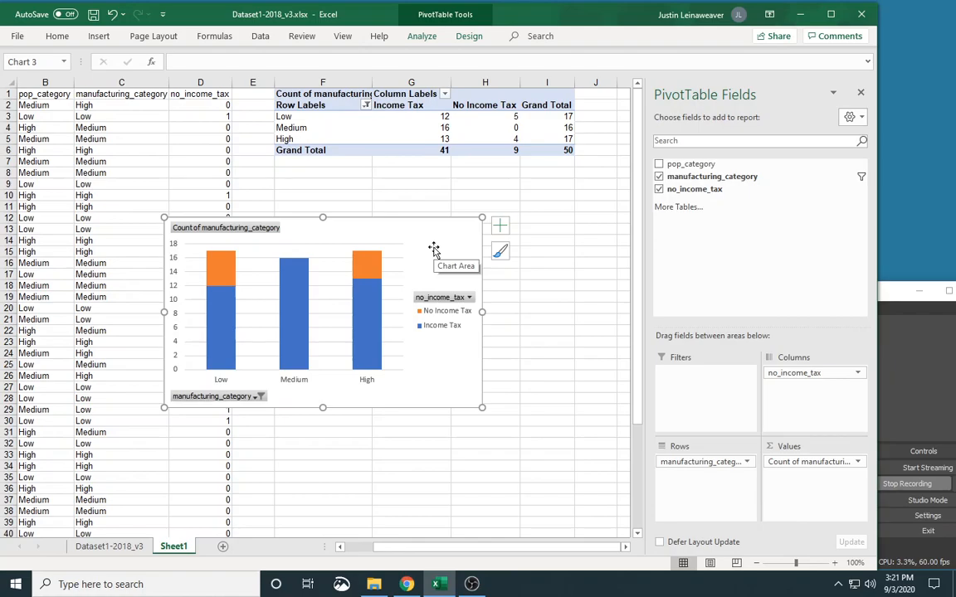
click(399, 231)
key(Delete)
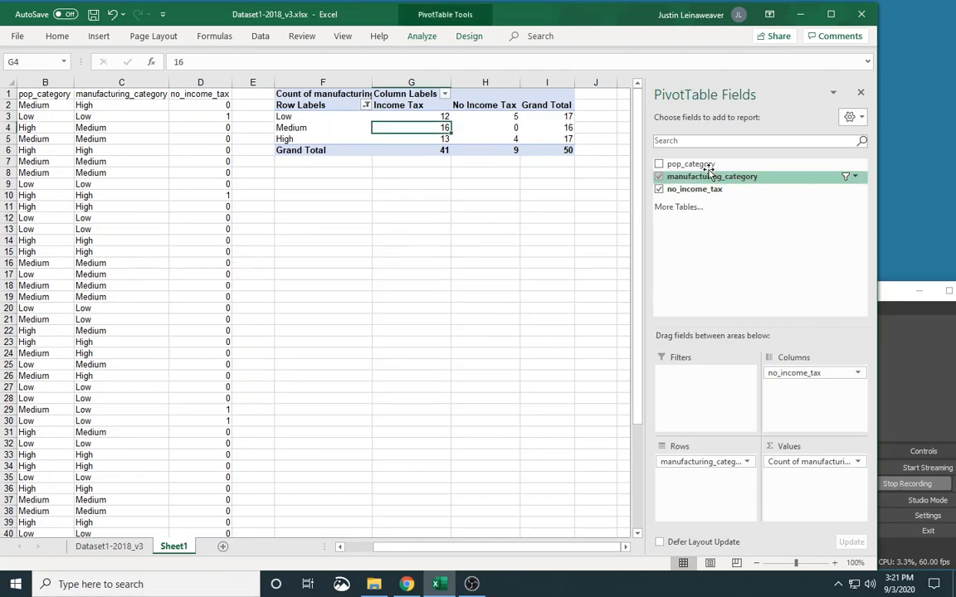
Step: Try pop_category as a second column field of the PivotTable, and move it to the report filters
drag(710, 164, 796, 386)
drag(485, 550, 563, 564)
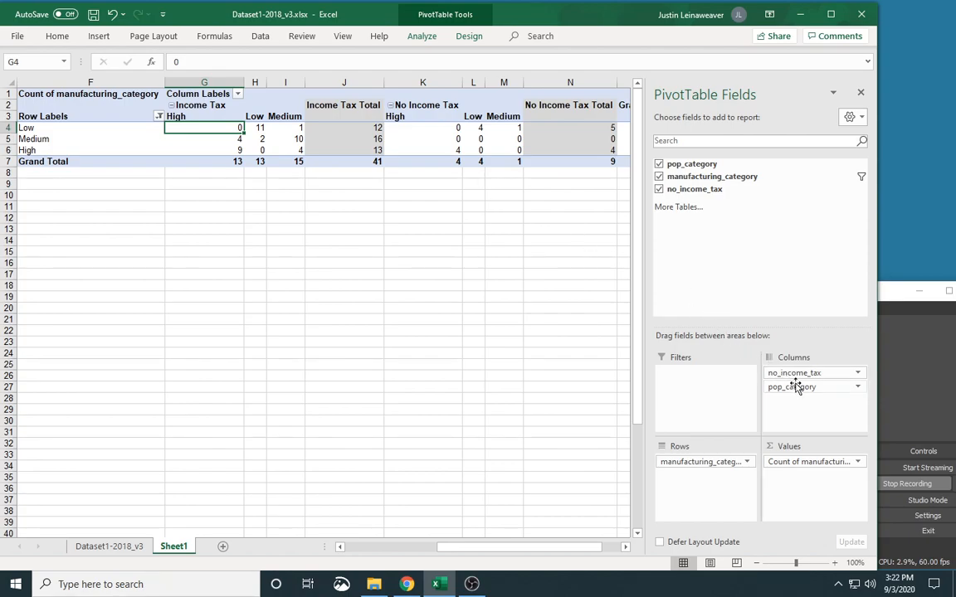
drag(802, 392, 711, 390)
drag(573, 547, 521, 547)
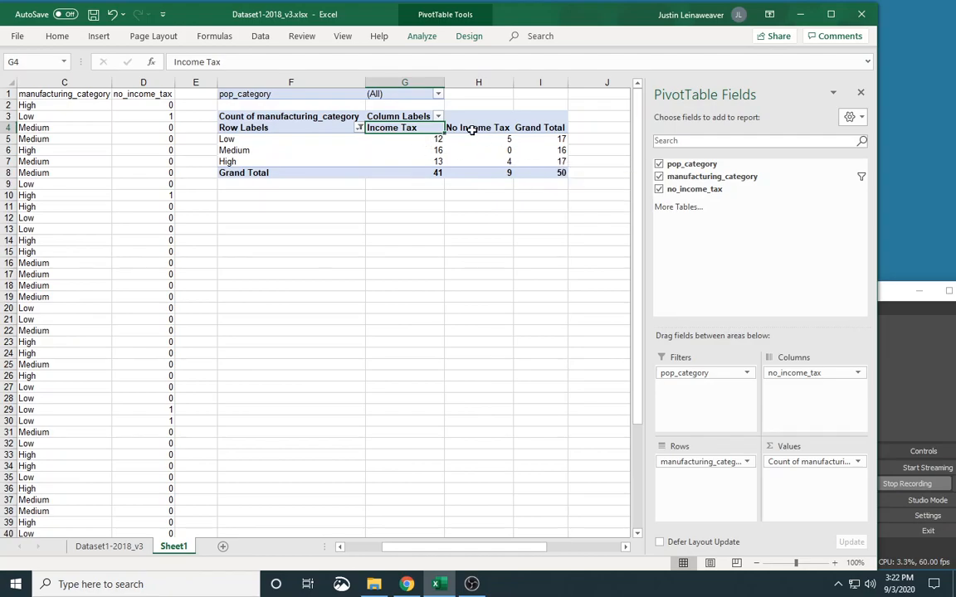
Step: Filter the PivotTable by pop_category High and by Low, and reset the filter to (All)
click(438, 95)
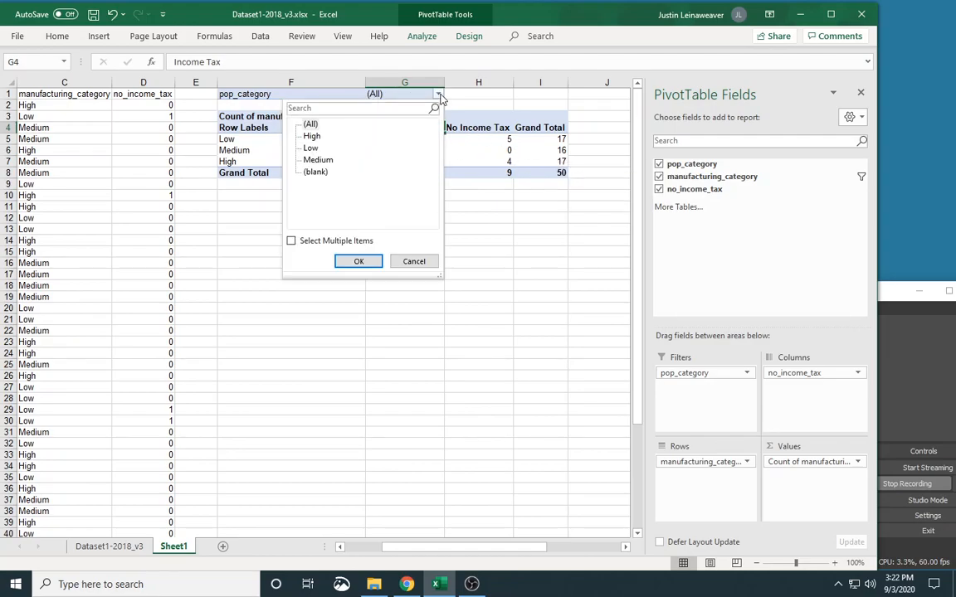
click(312, 138)
click(365, 261)
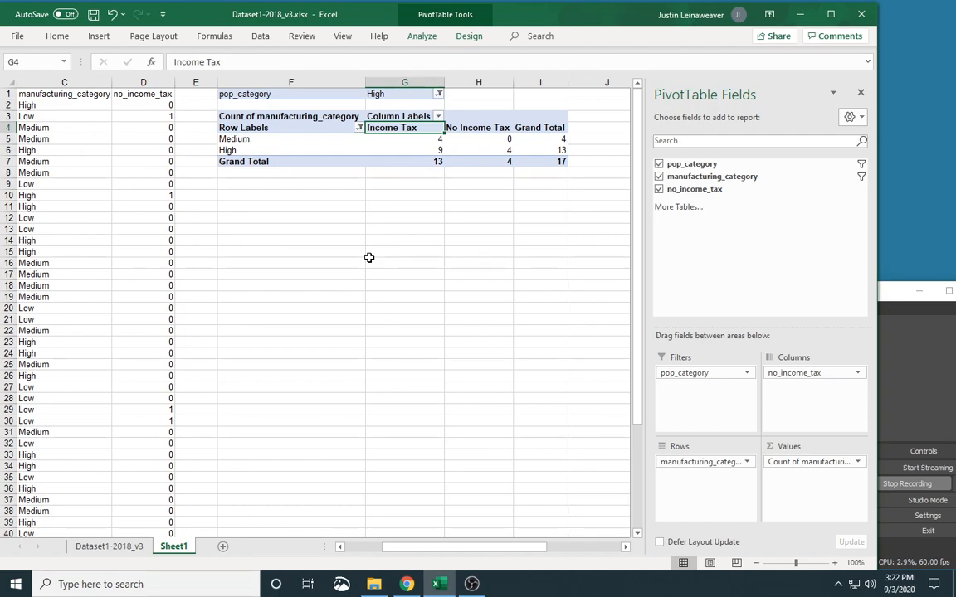
click(439, 94)
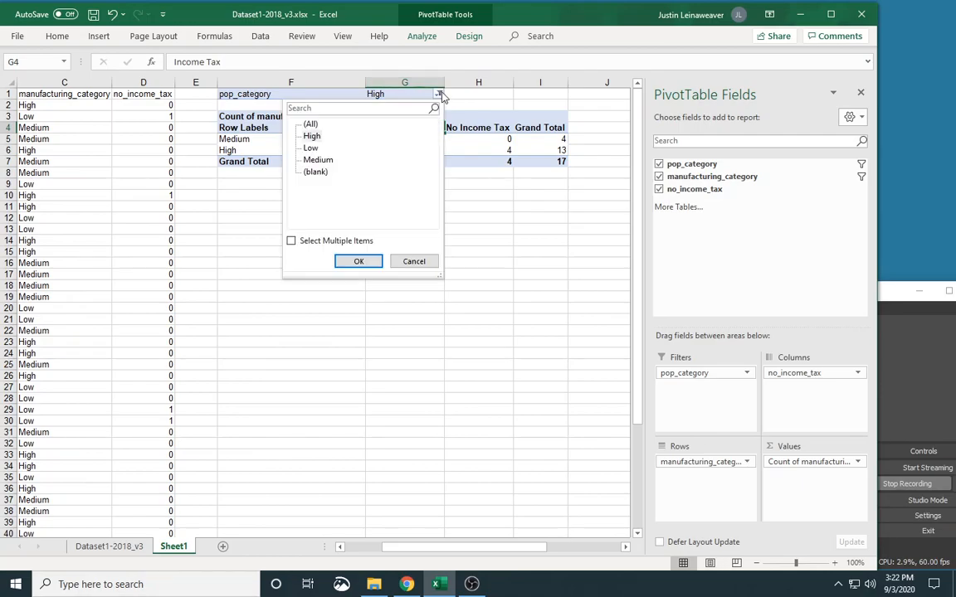
click(312, 148)
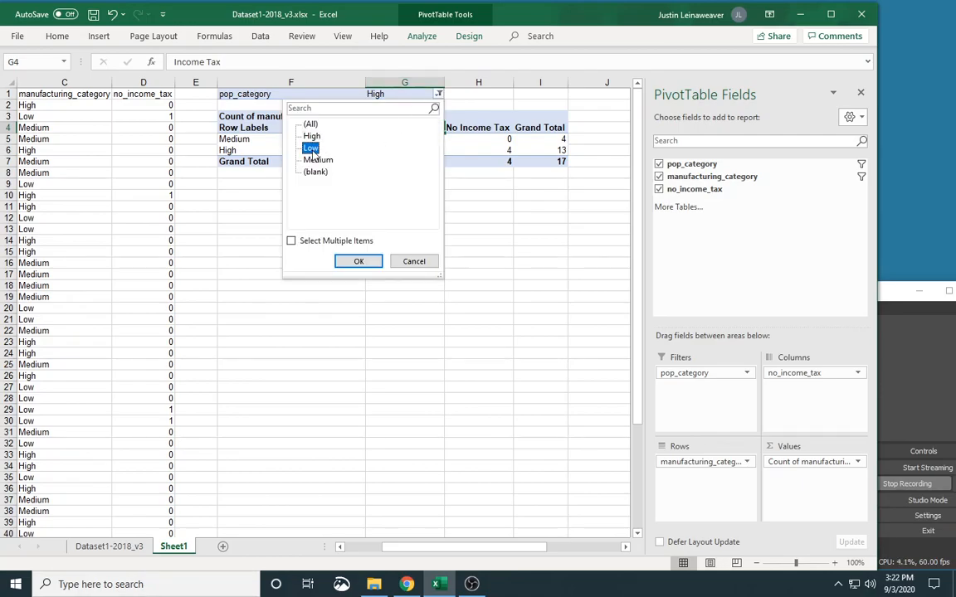
click(360, 263)
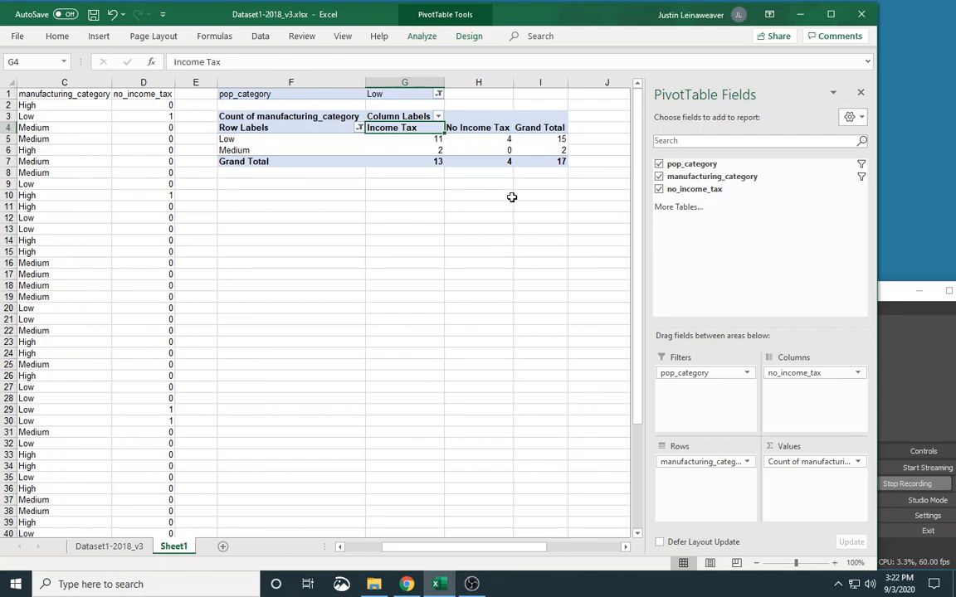
click(438, 94)
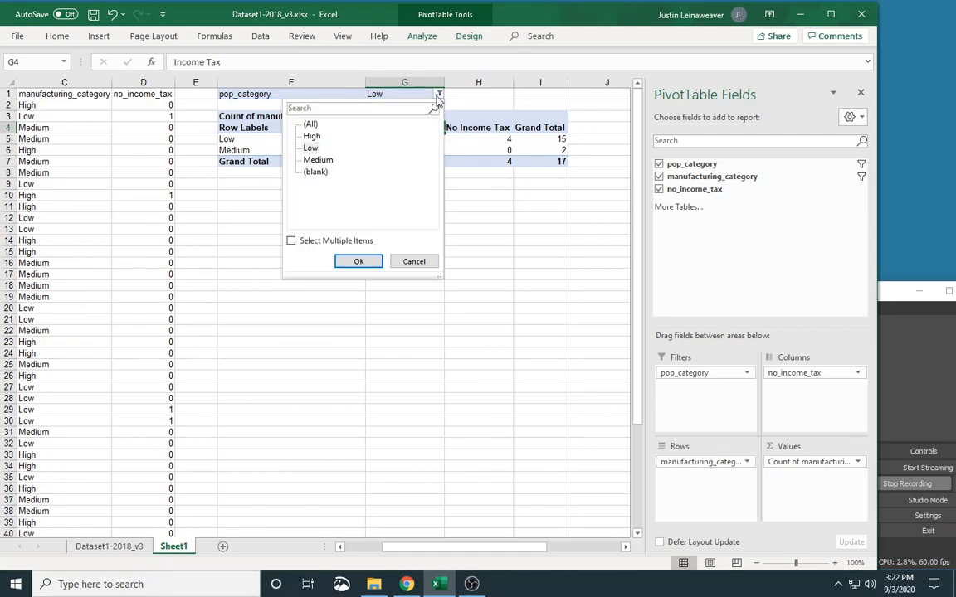
click(311, 124)
click(359, 260)
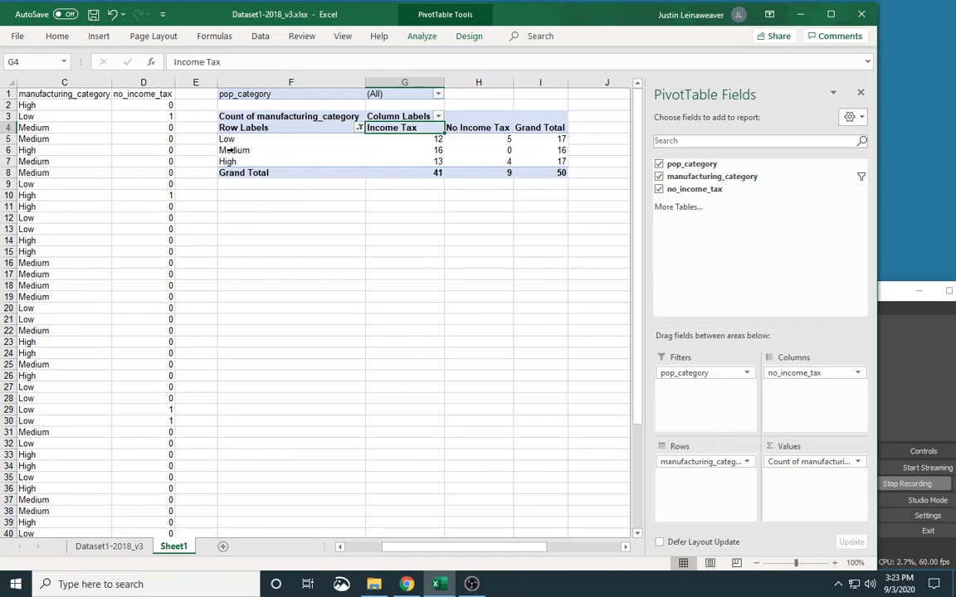
Step: Set the manufacturing_category row field of the PivotTable to show items with no data
right_click(230, 150)
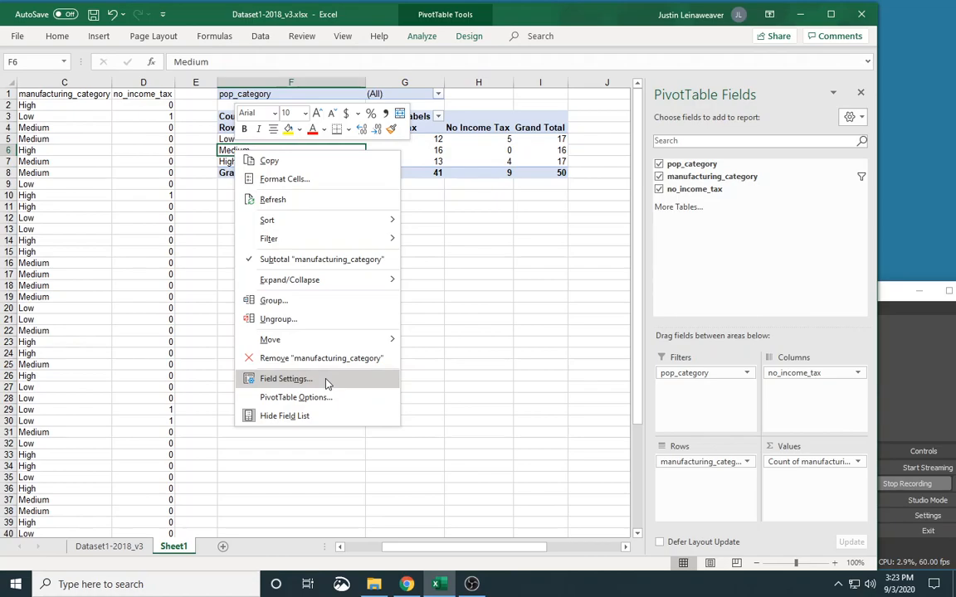
click(285, 379)
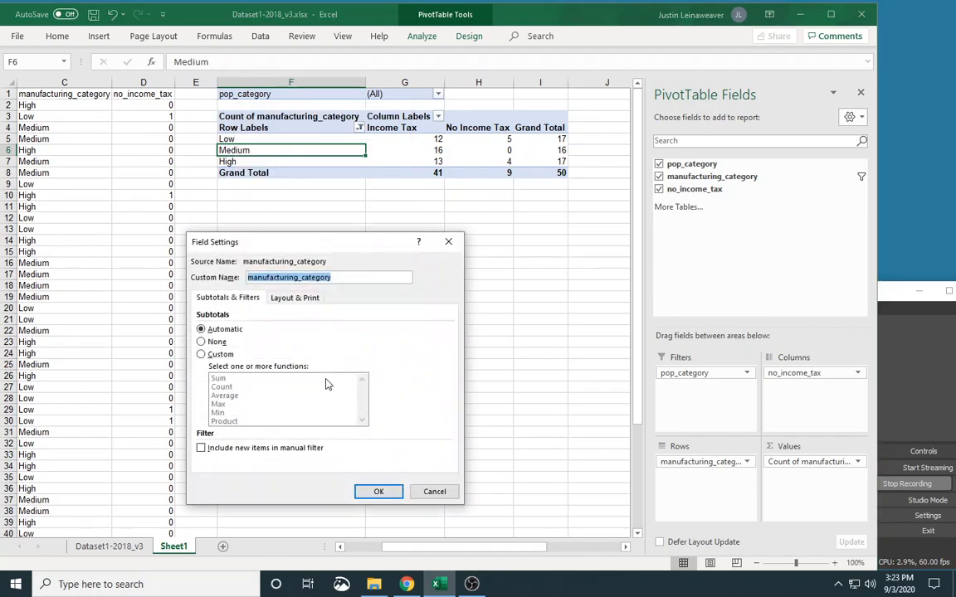
click(310, 301)
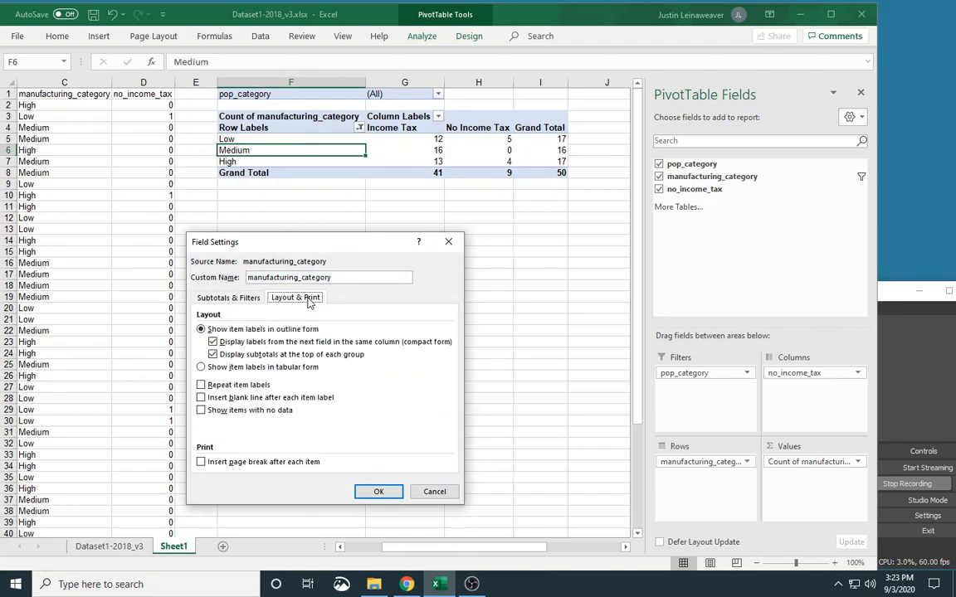
click(238, 413)
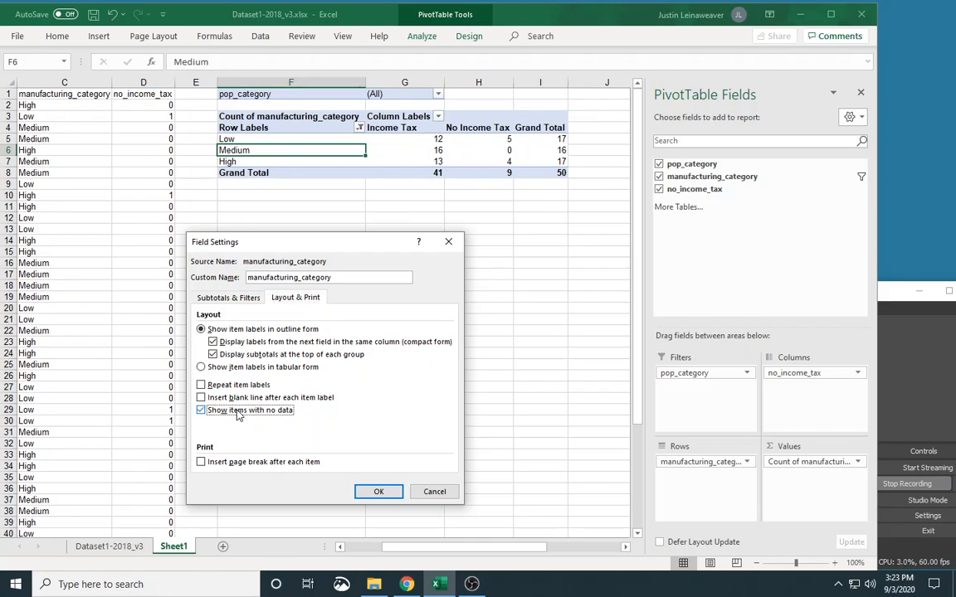
click(366, 490)
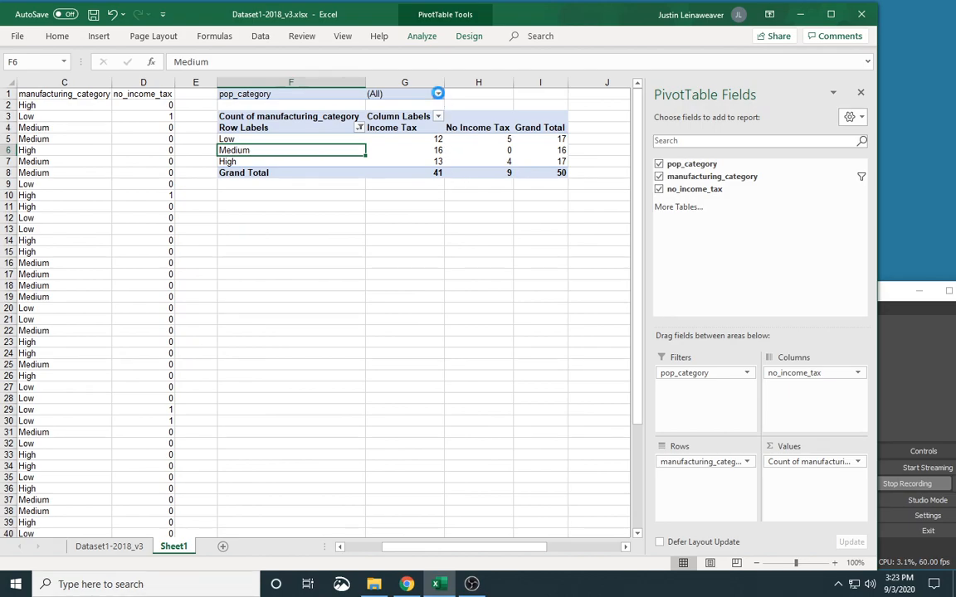
Step: Filter the PivotTable by pop_category High, and reset the filter to (All)
click(438, 94)
click(312, 136)
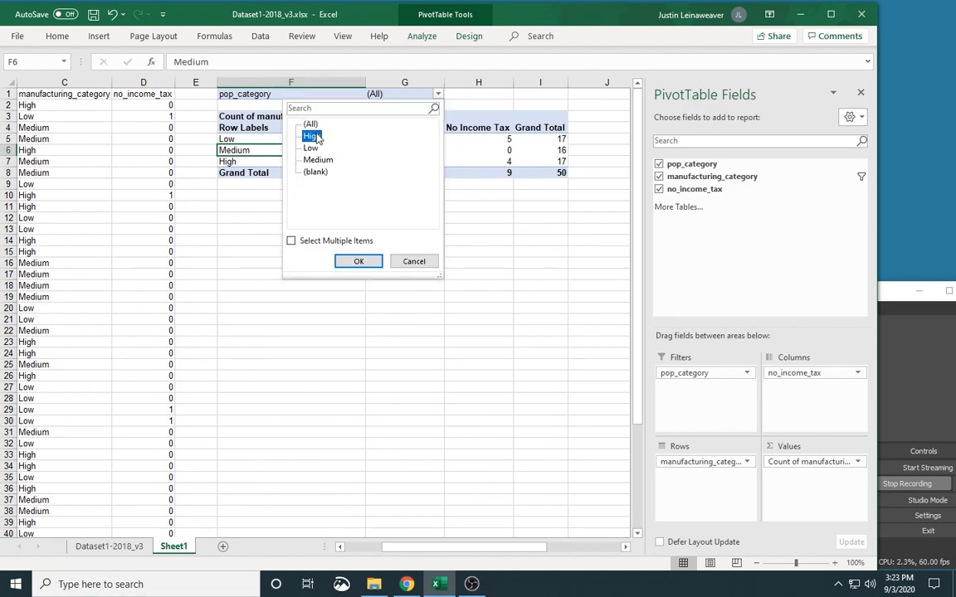
click(355, 262)
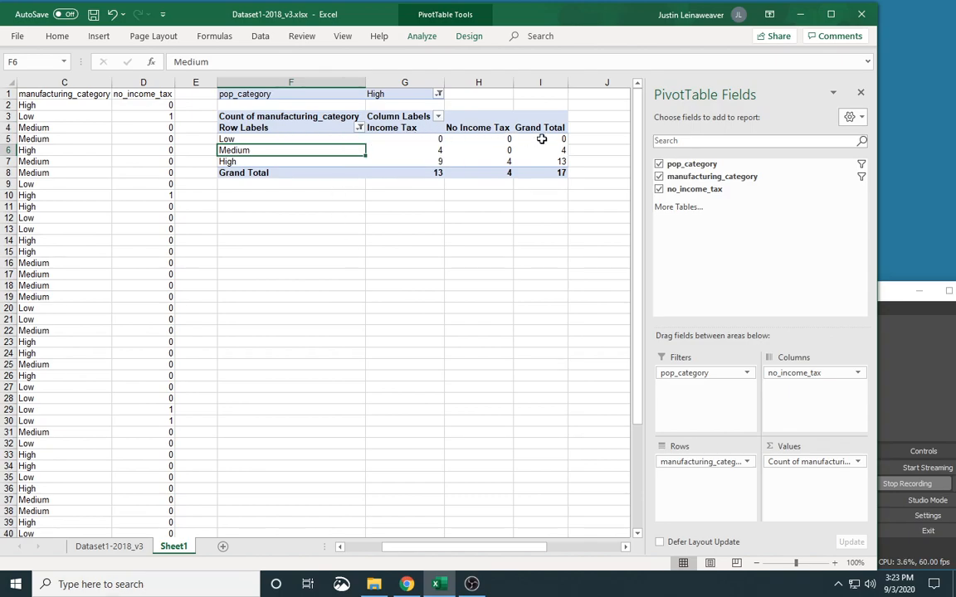
click(438, 94)
click(311, 123)
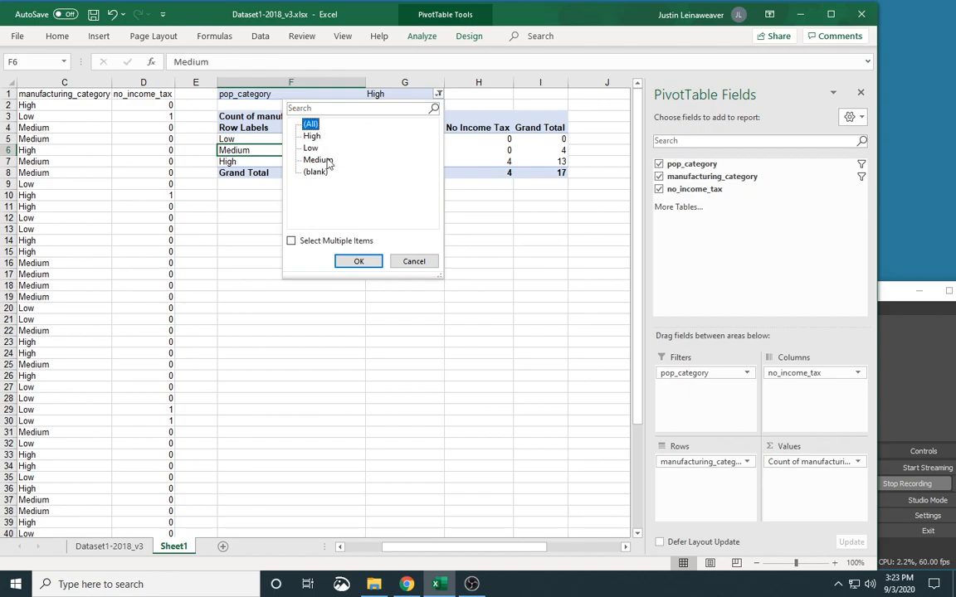
click(359, 261)
Step: Insert a 2-D stacked column chart of manufacturing_category by no_income_tax from the PivotTable
click(99, 35)
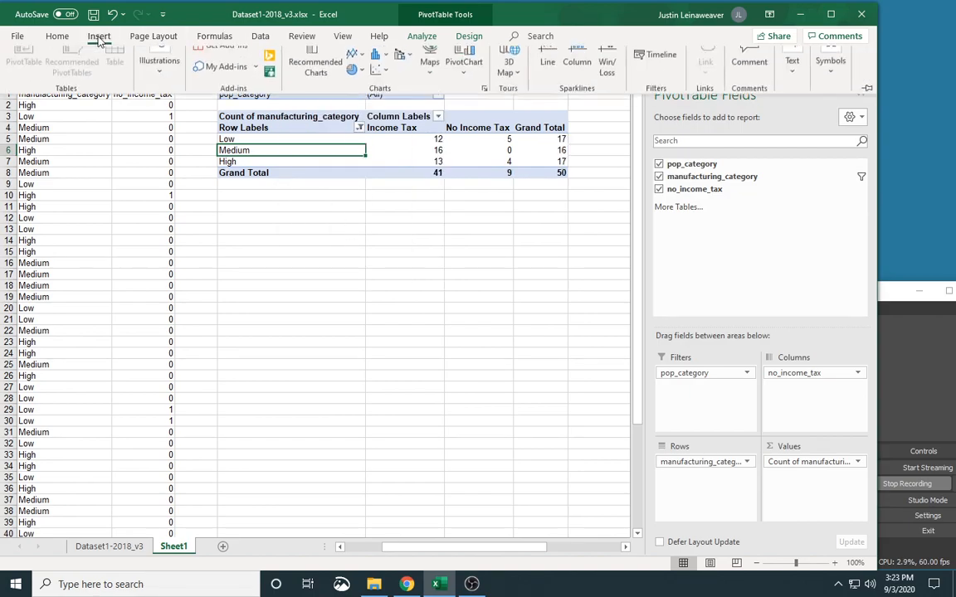
click(353, 55)
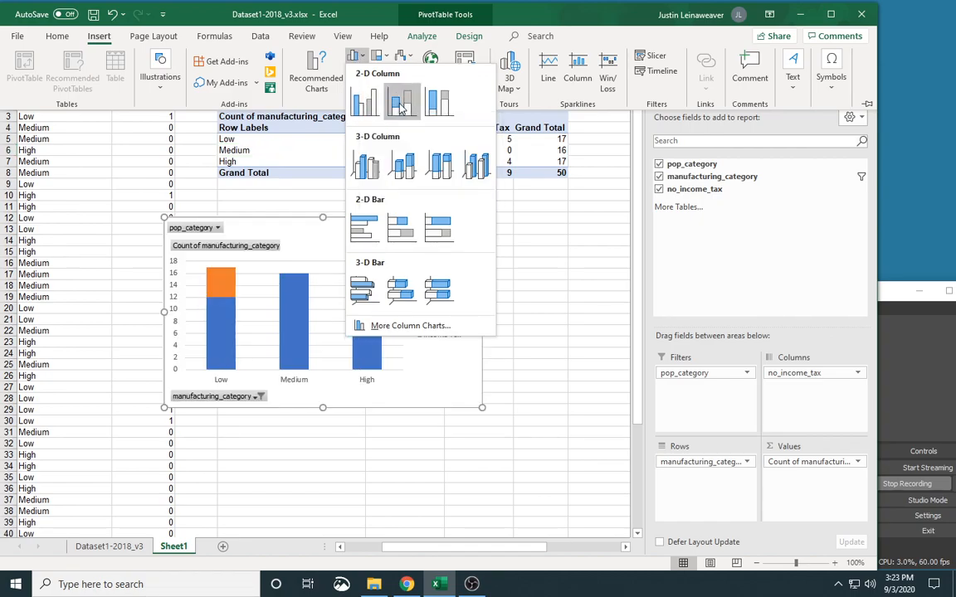
click(401, 103)
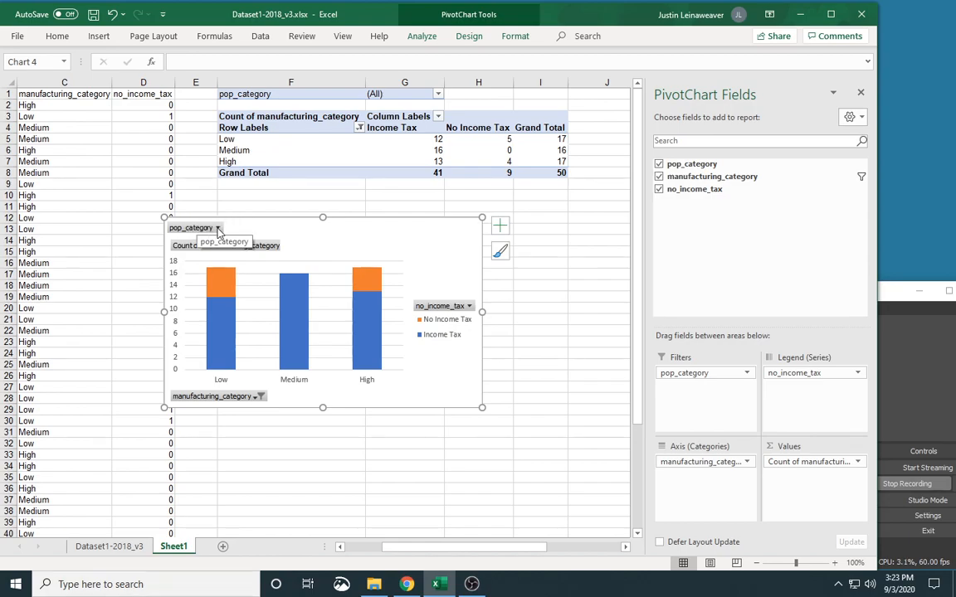
Step: Filter the stacked column chart by pop_category High, and switch the filter to Medium
click(216, 228)
click(81, 265)
click(128, 391)
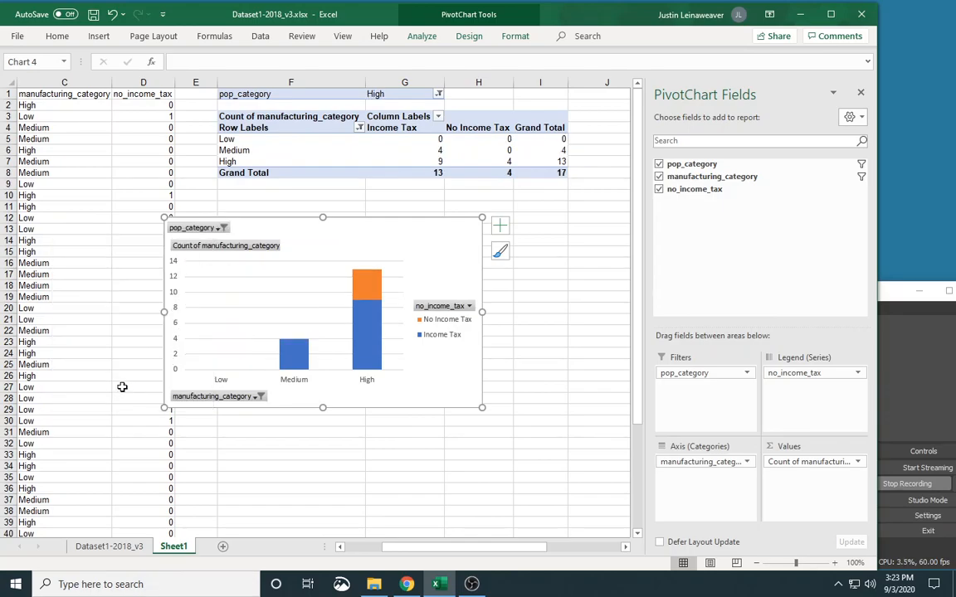
click(221, 228)
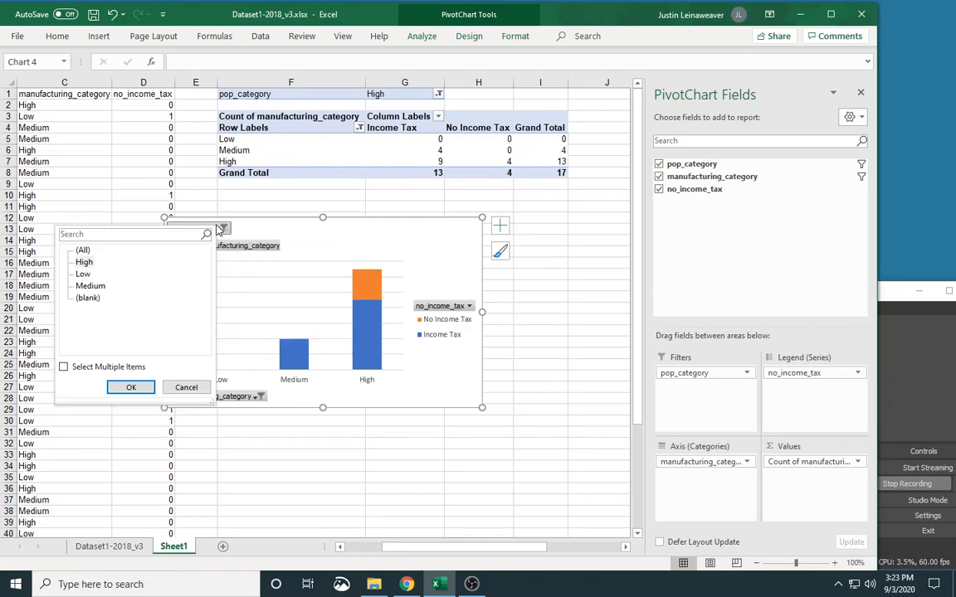
click(90, 286)
click(131, 387)
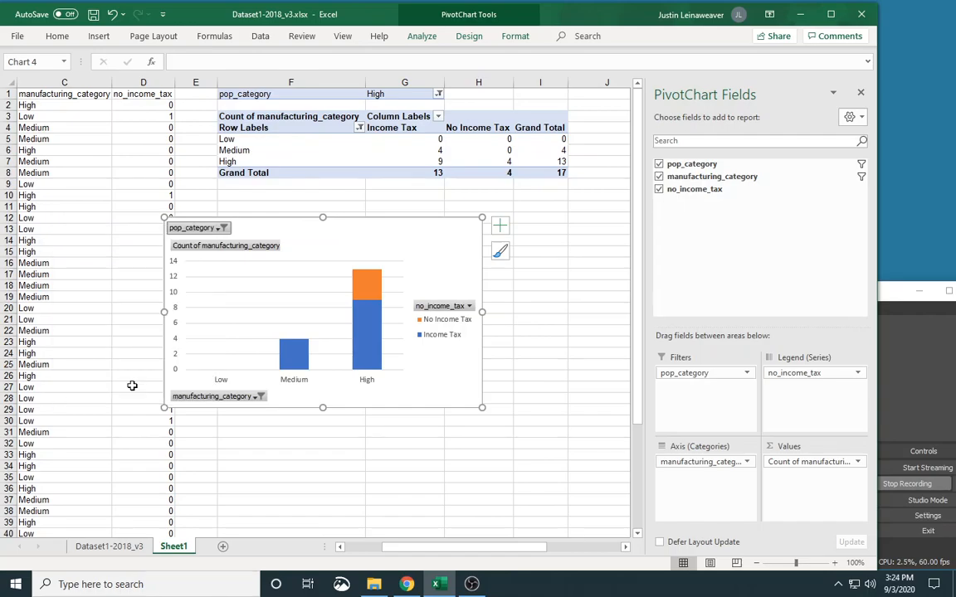
Step: Set the stacked column chart's pop_category filter to Low
click(221, 228)
click(74, 275)
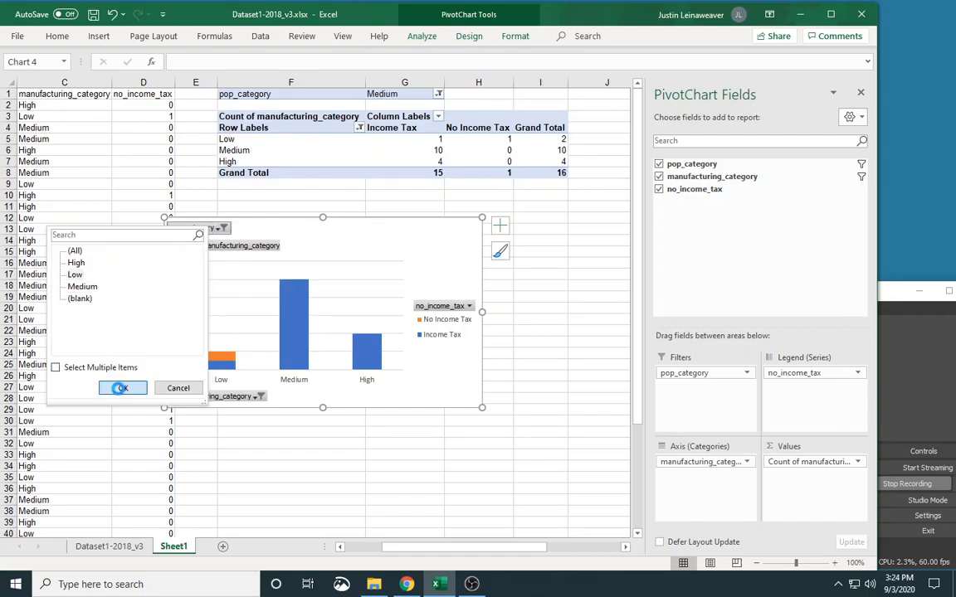
click(123, 387)
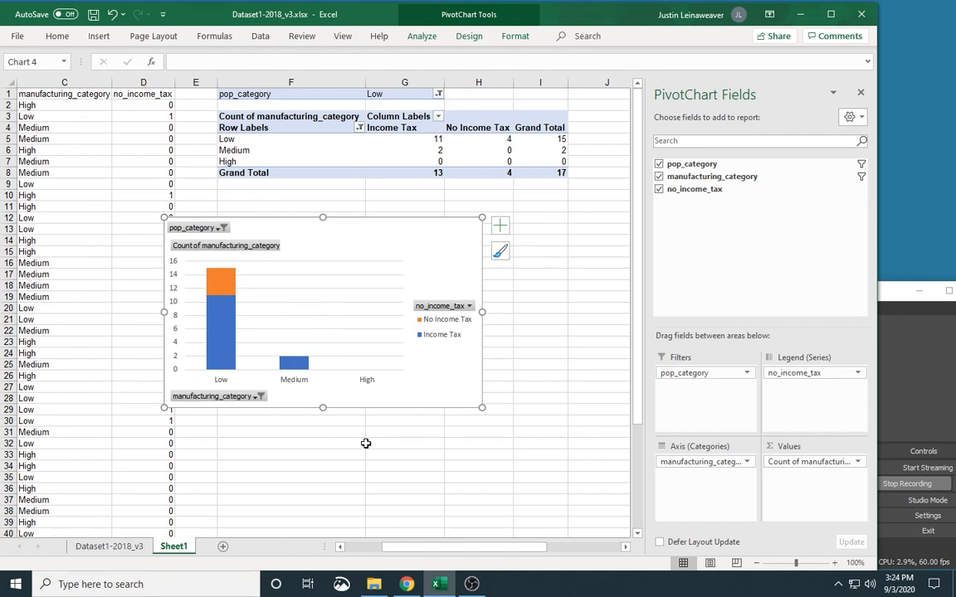